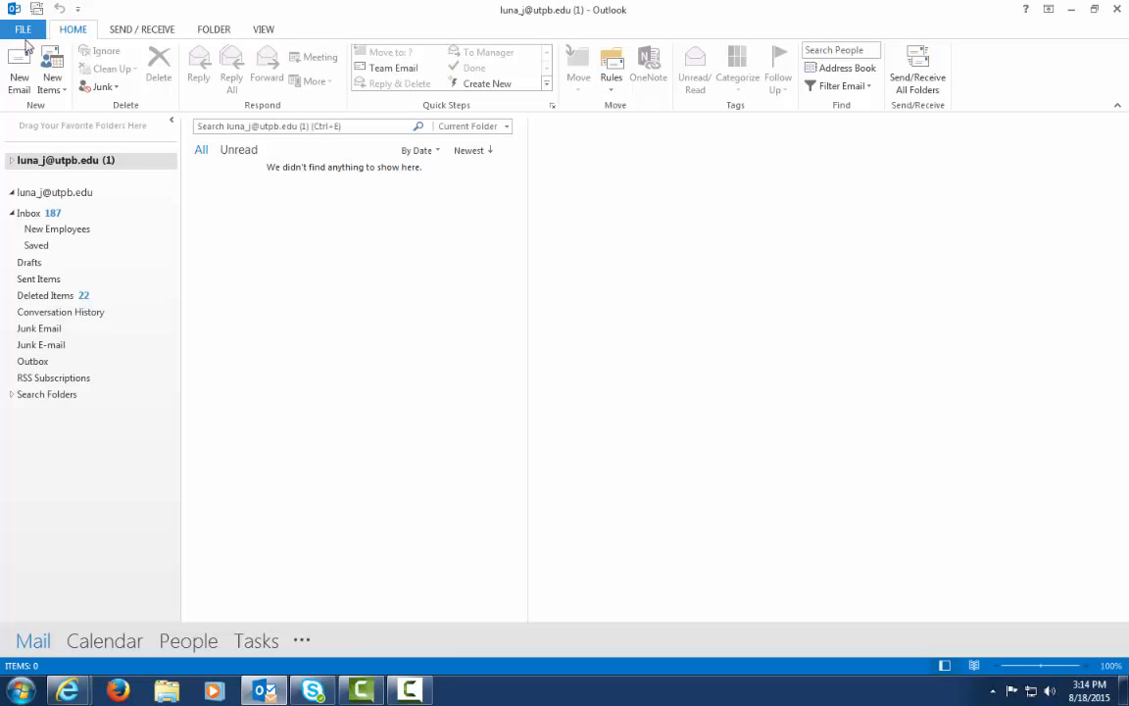
Start adding a new account and enter the account holder's full name
left_click(24, 34)
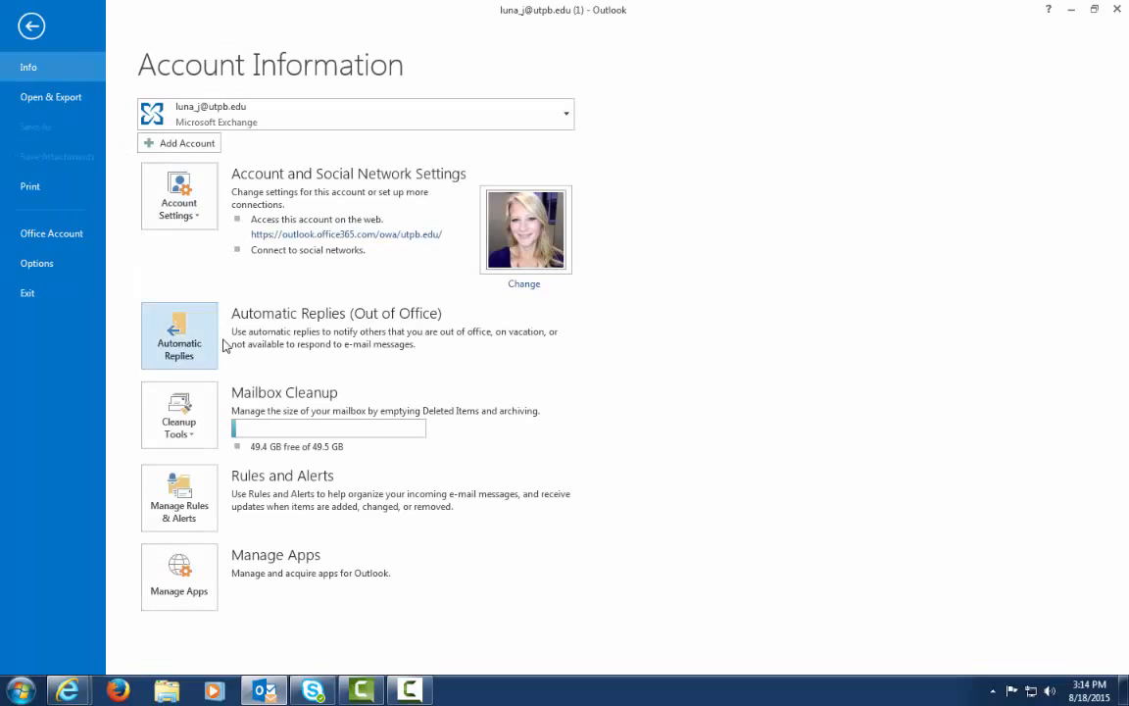
left_click(176, 148)
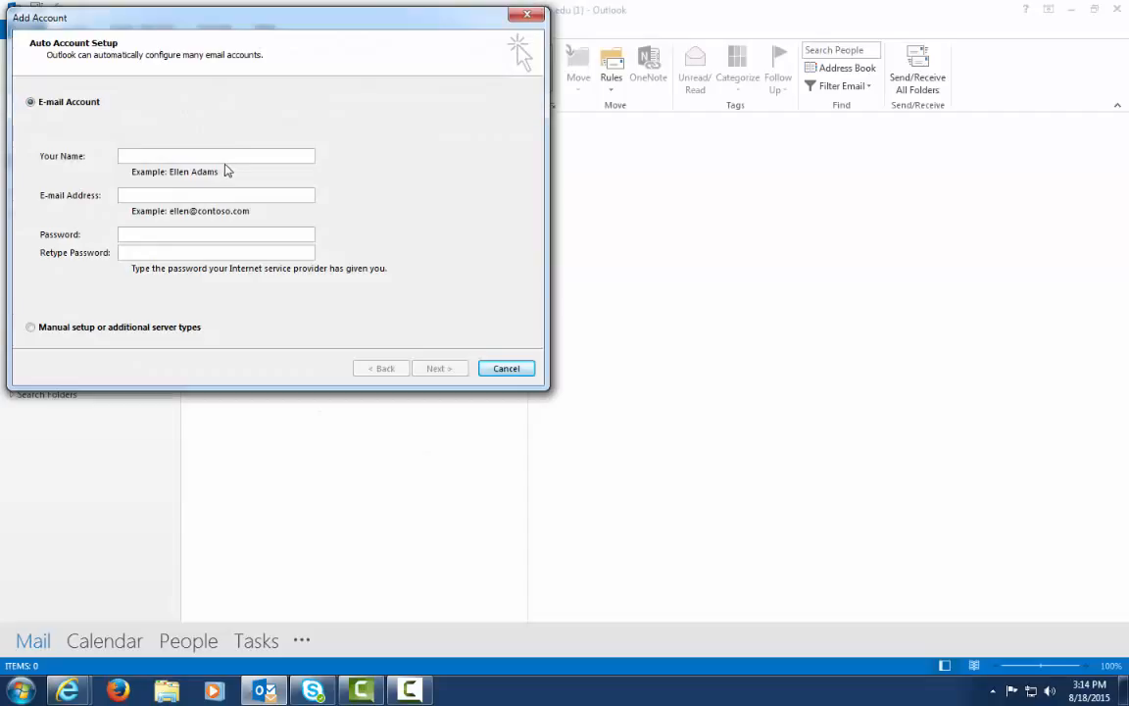
left_click(233, 154)
Fill in the account's e-mail address and password, then continue with automatic setup
key("Tab")
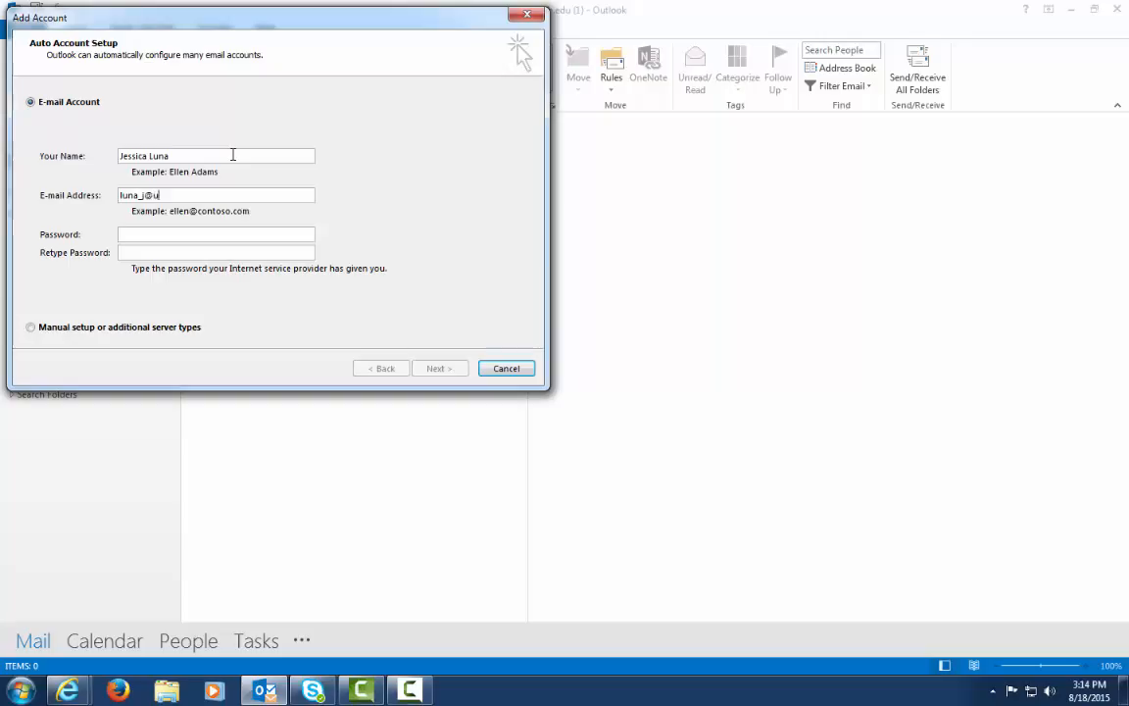
key("Tab")
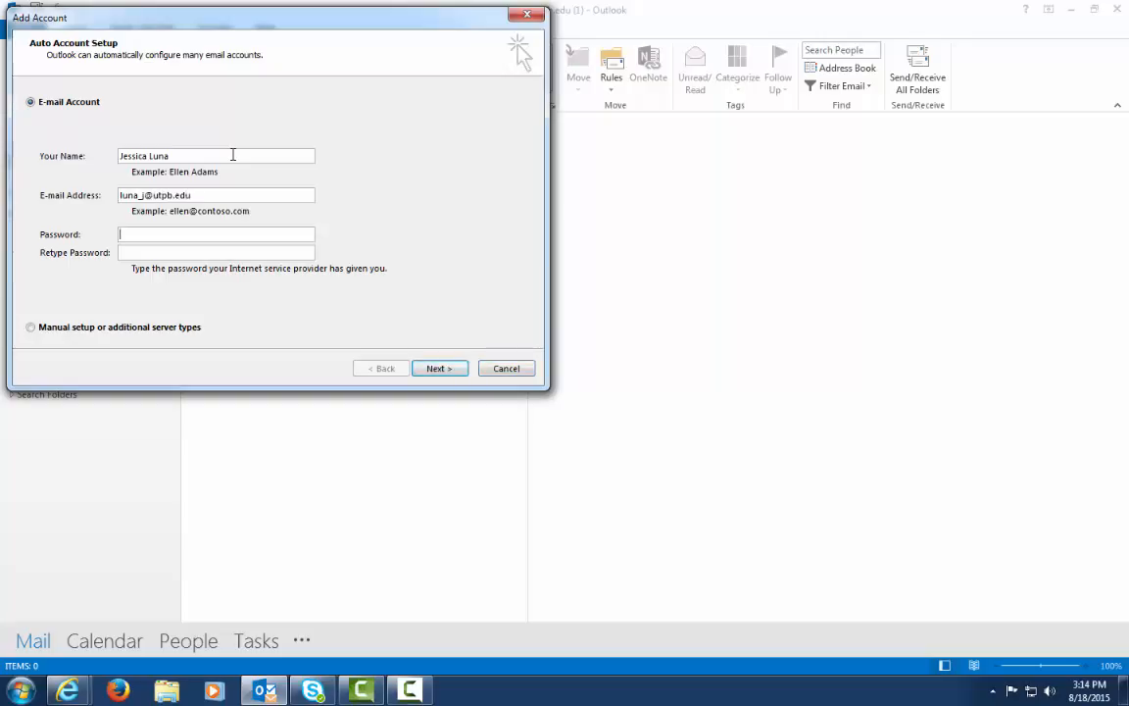
type("*********")
key("Tab")
type("*********")
left_click(454, 370)
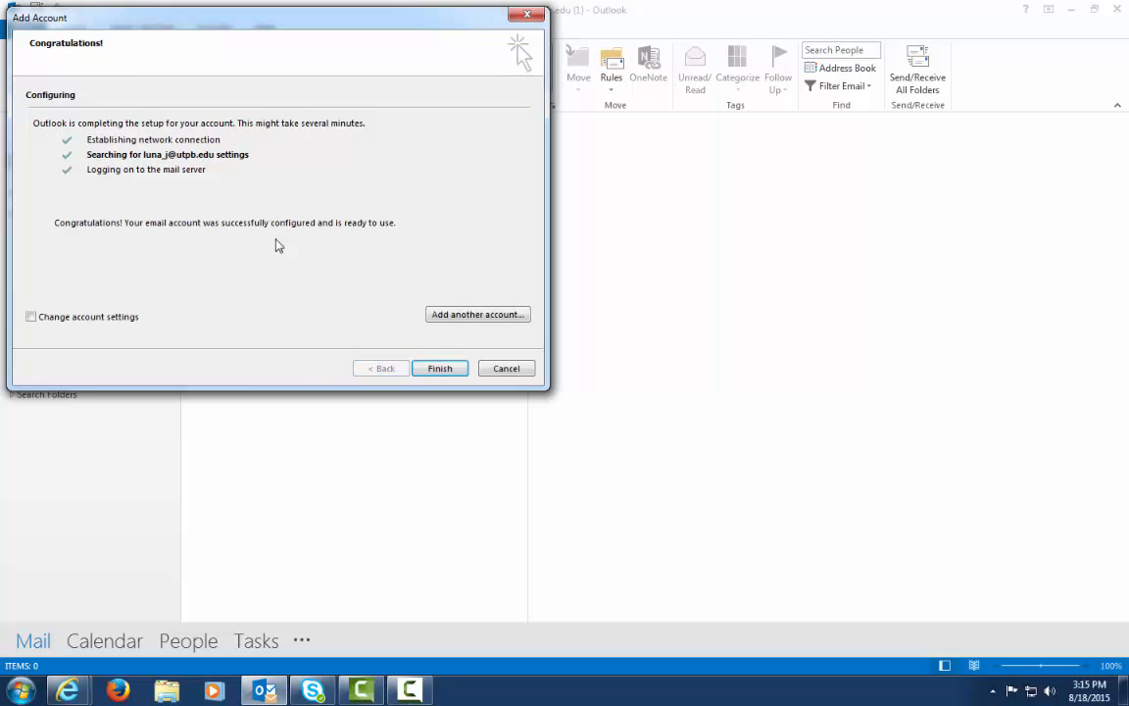
Finish adding the POP account once configuration succeeds
left_click(440, 371)
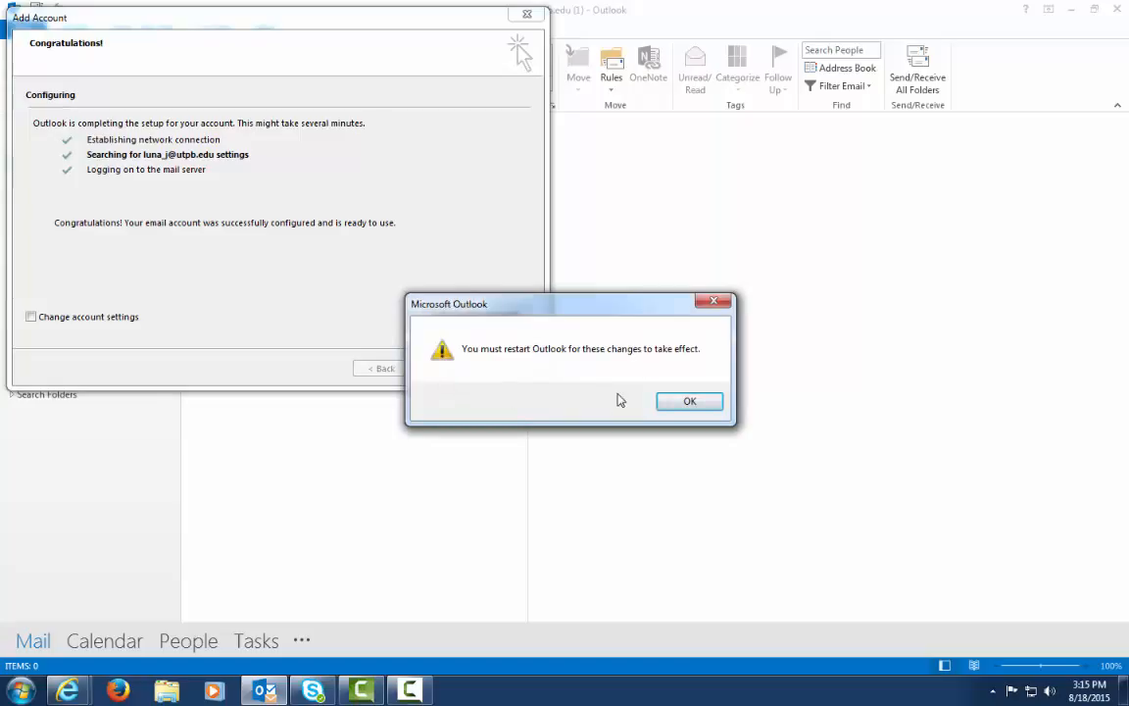
Acknowledge the restart notice, close Outlook and relaunch Outlook 2013 from the desktop
left_click(691, 403)
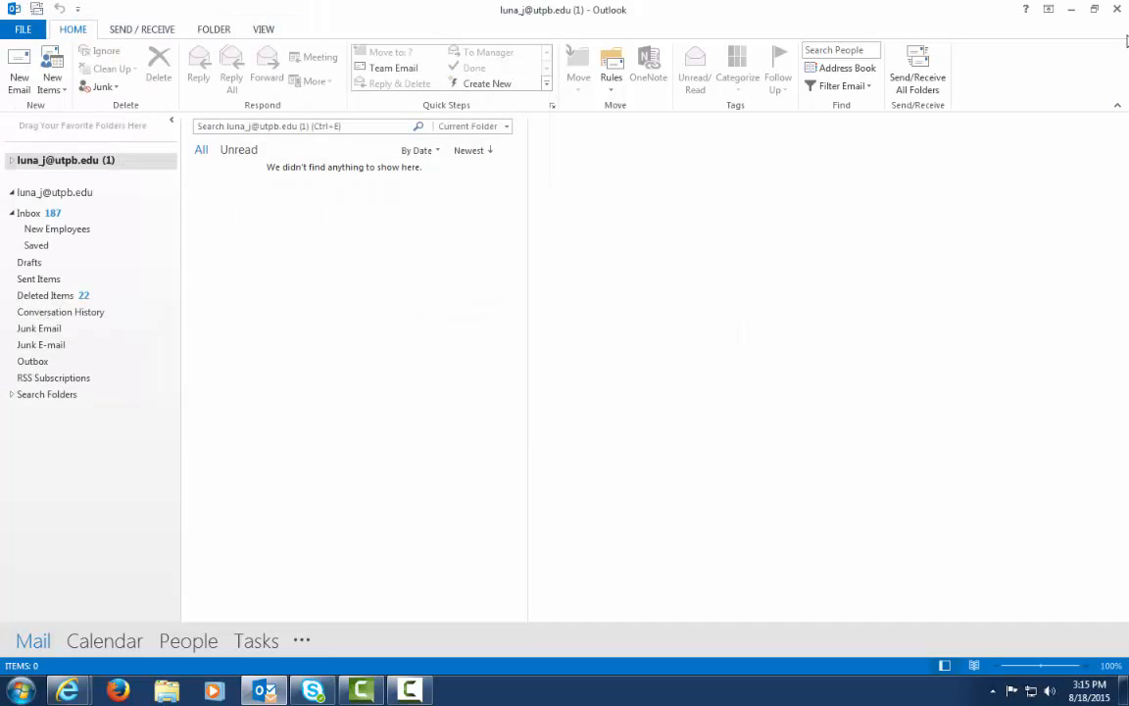
left_click(1117, 9)
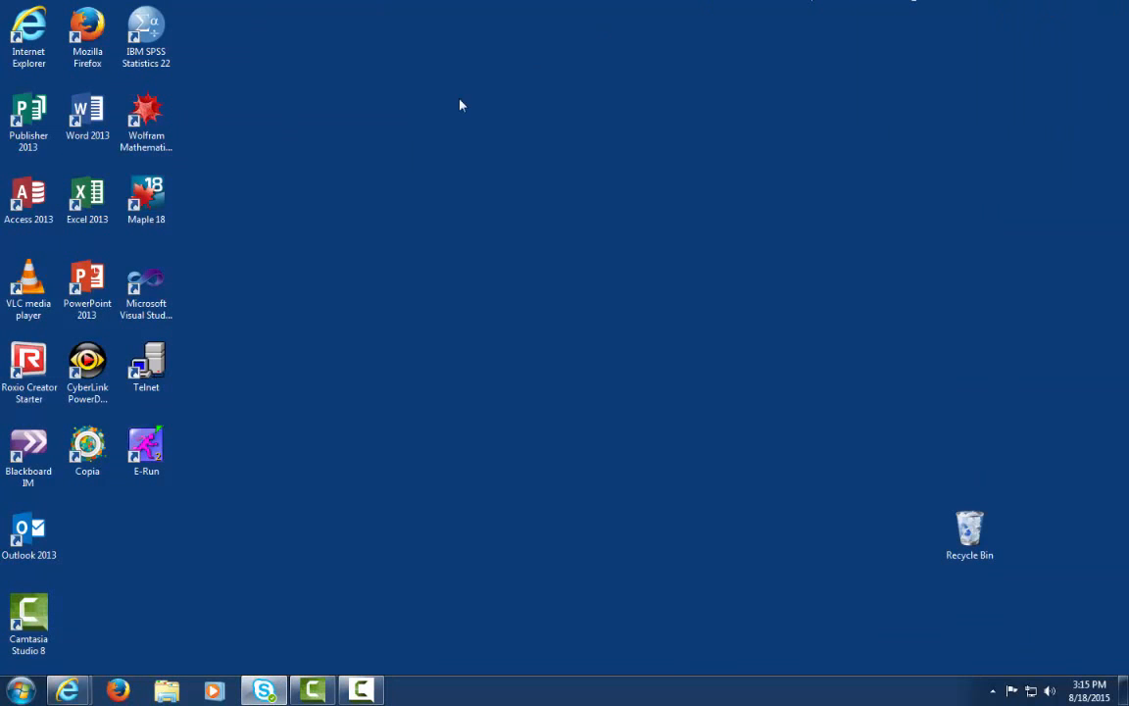
left_click(25, 537)
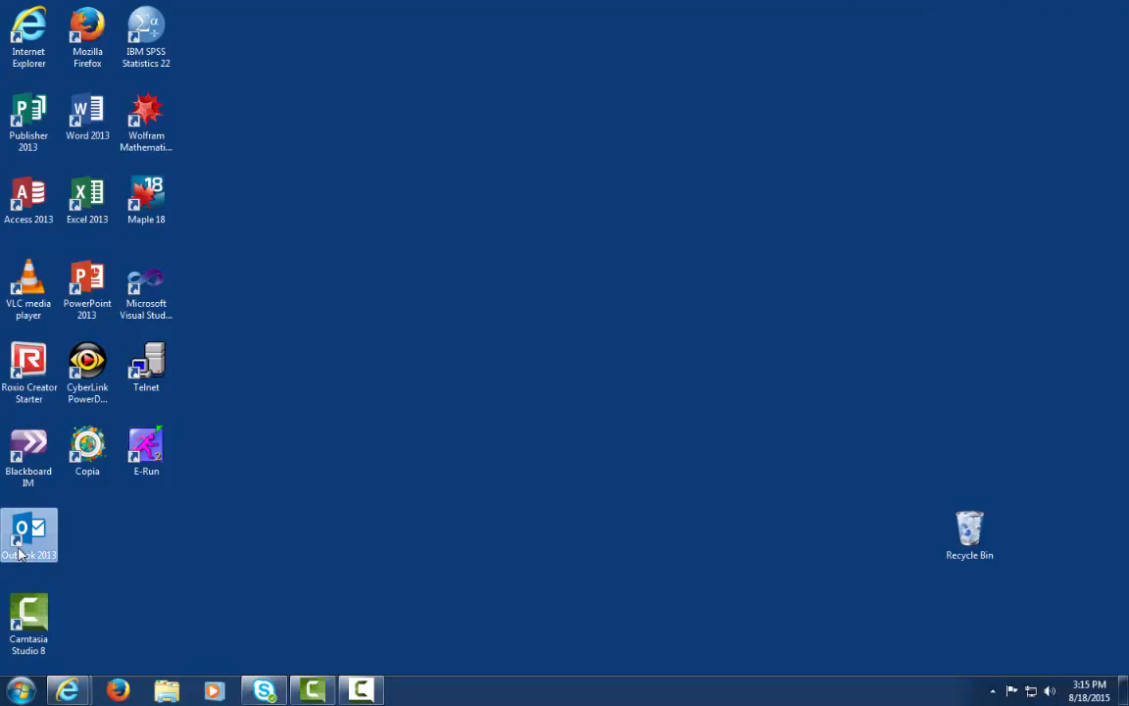
double_click(20, 554)
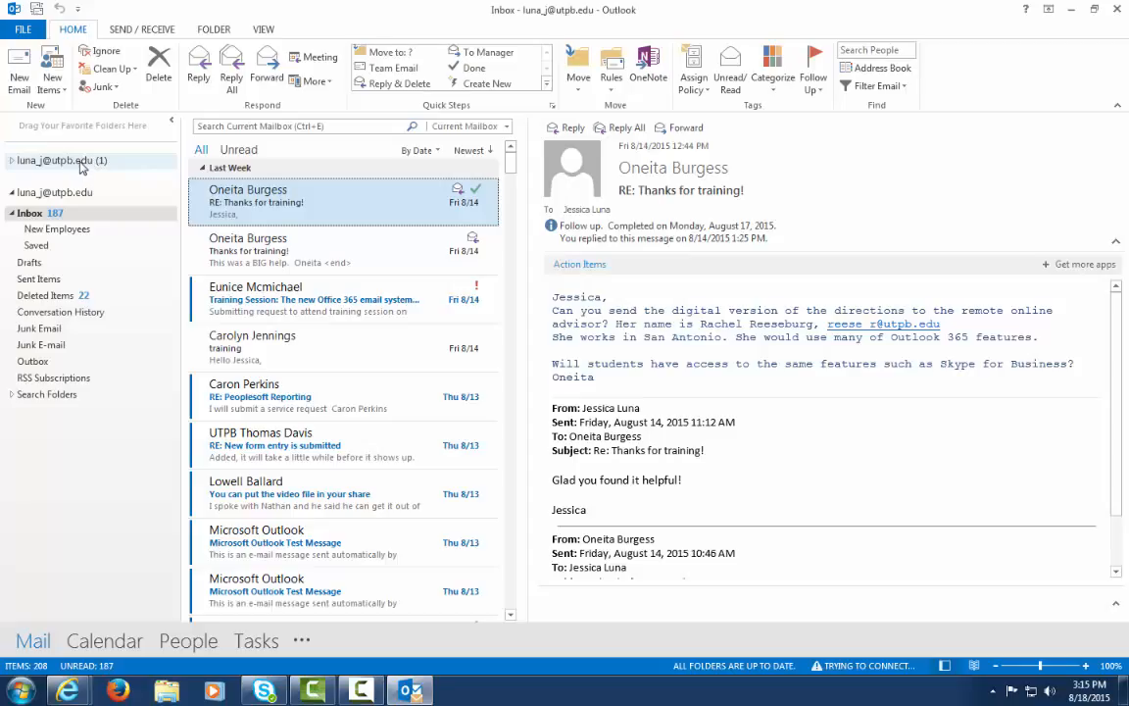
Look at the new POP account's folder, then return to the Exchange Inbox
left_click(82, 166)
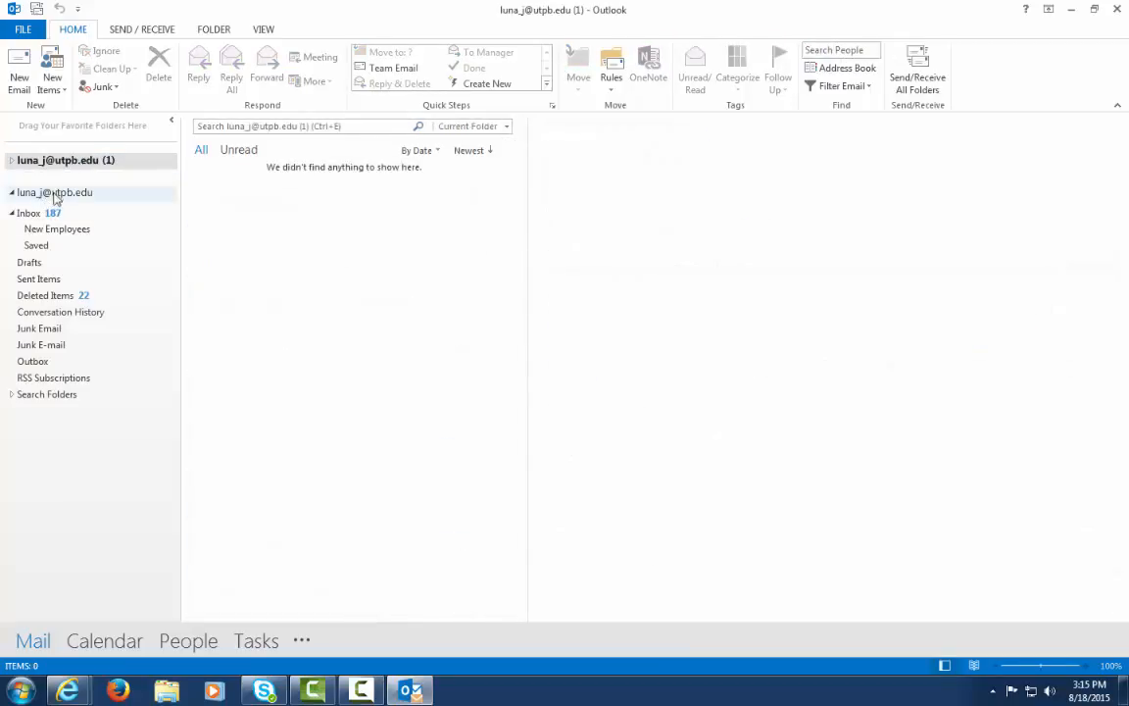
left_click(54, 193)
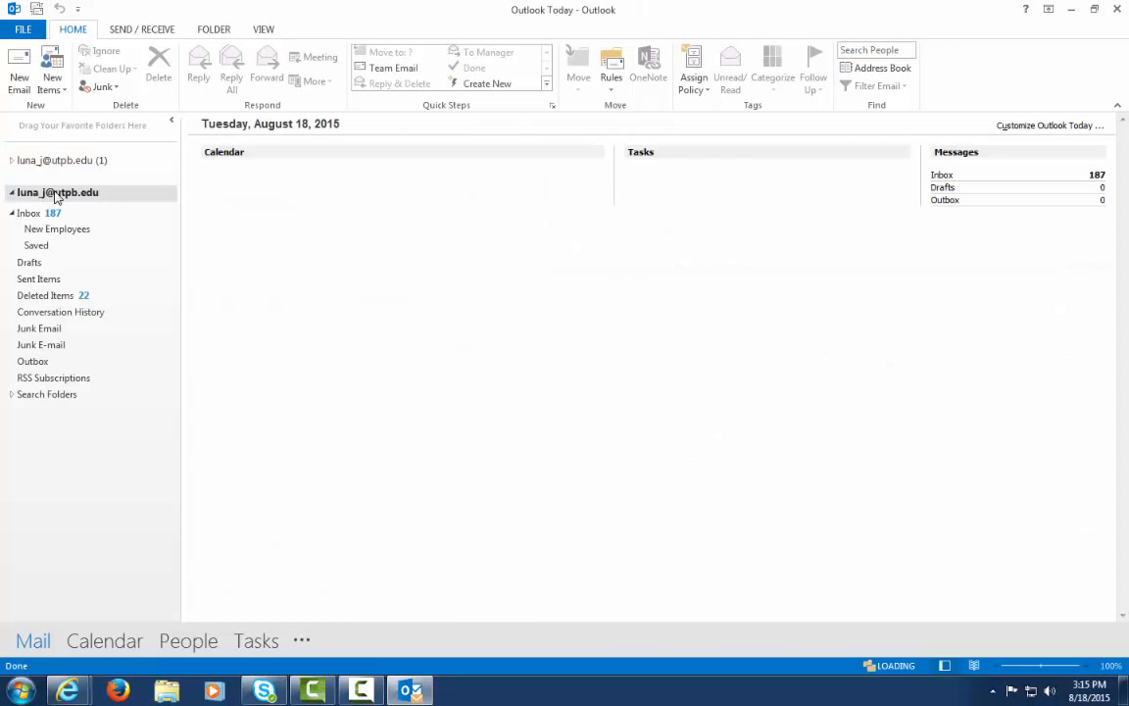
left_click(51, 215)
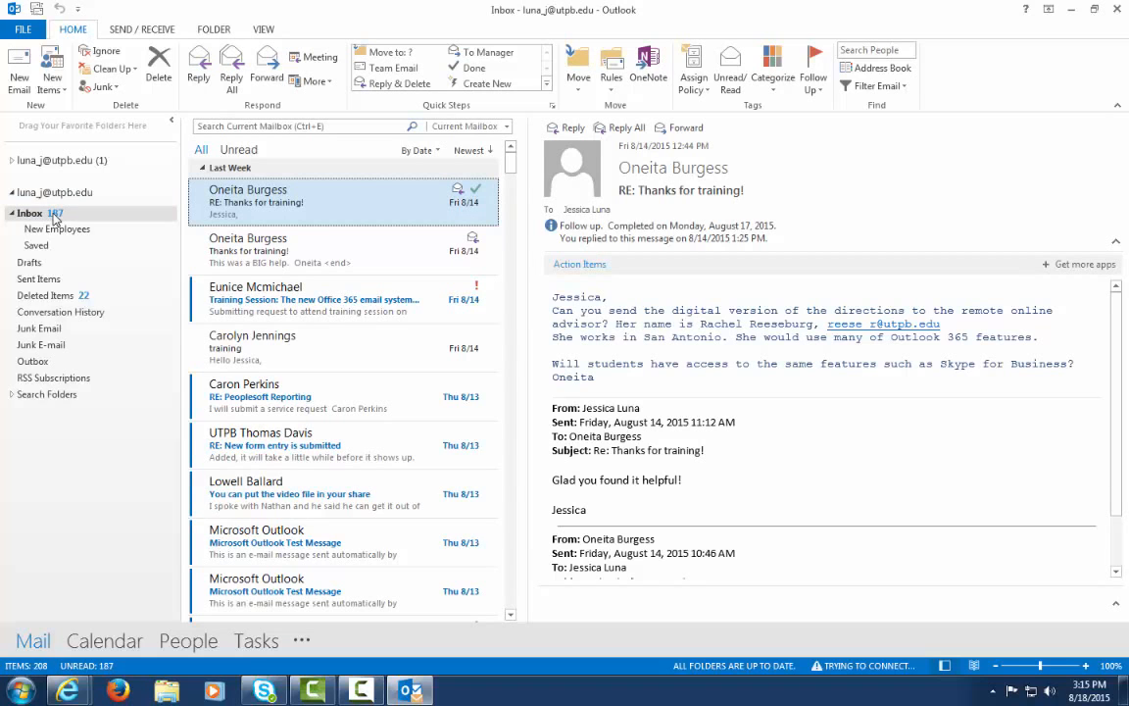
In Account Settings, select the POP/SMTP account and choose Change to edit it
left_click(24, 31)
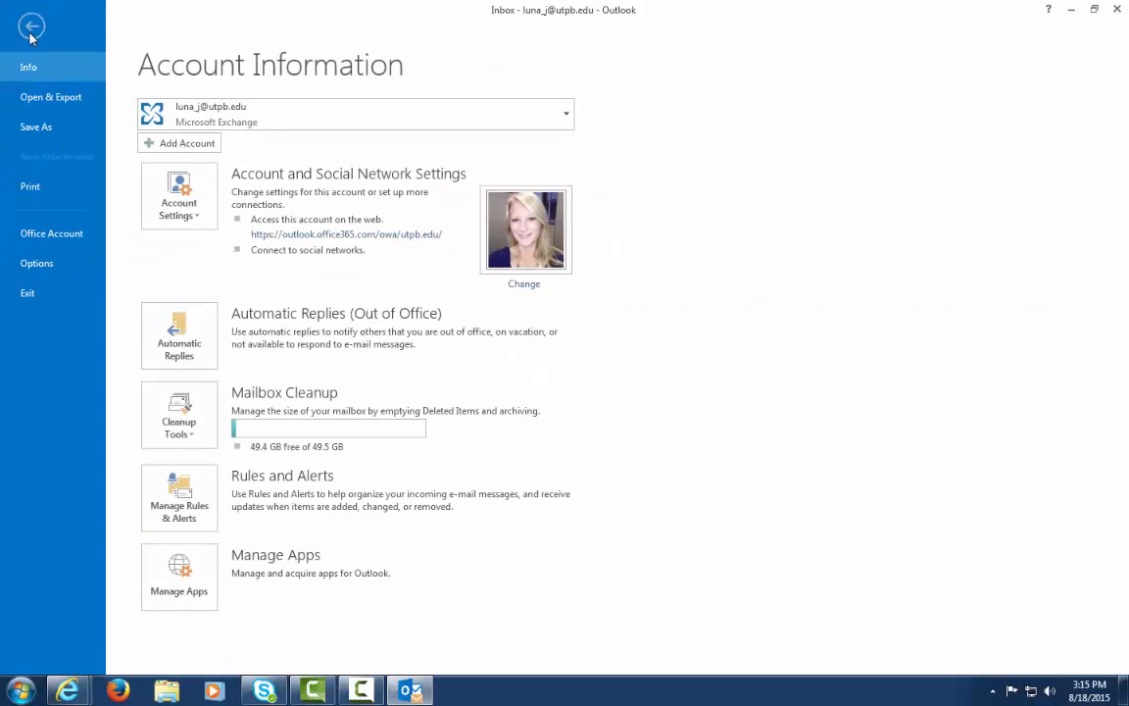
left_click(191, 215)
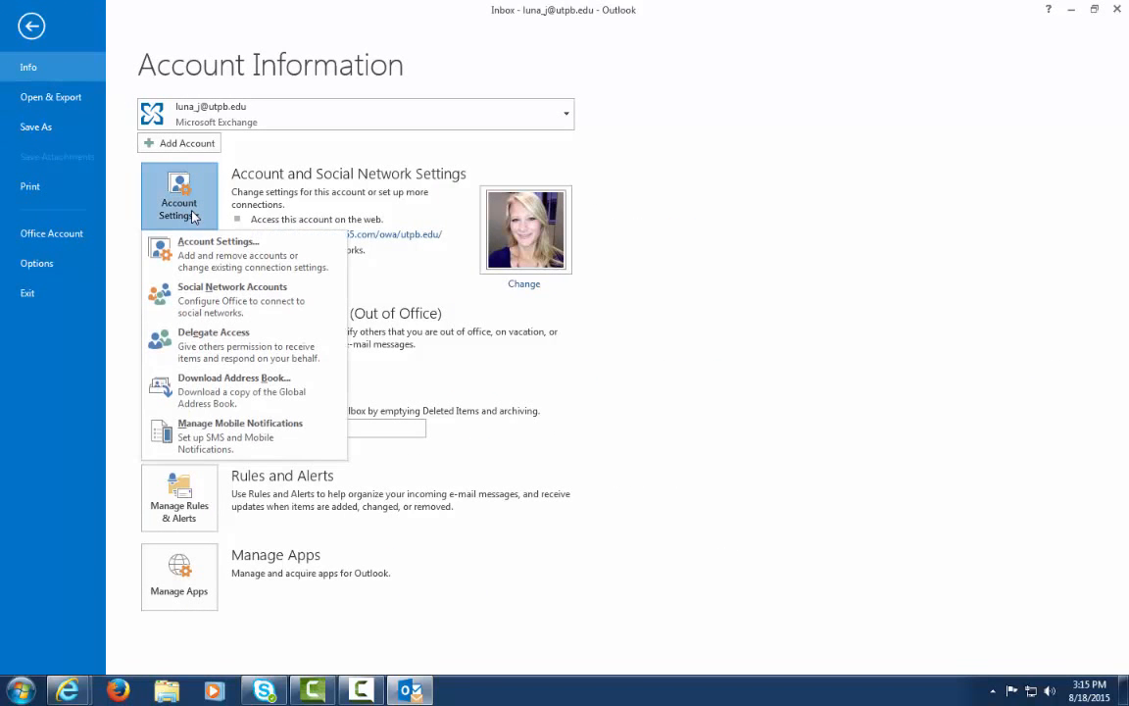
left_click(229, 263)
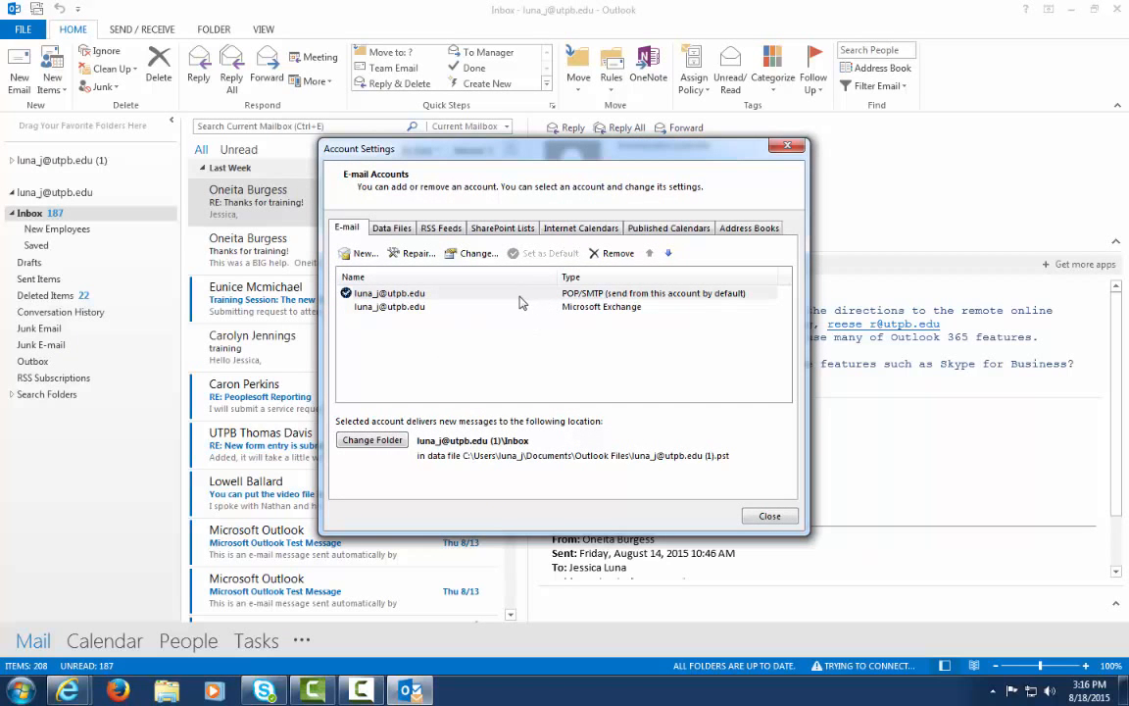
left_click(463, 294)
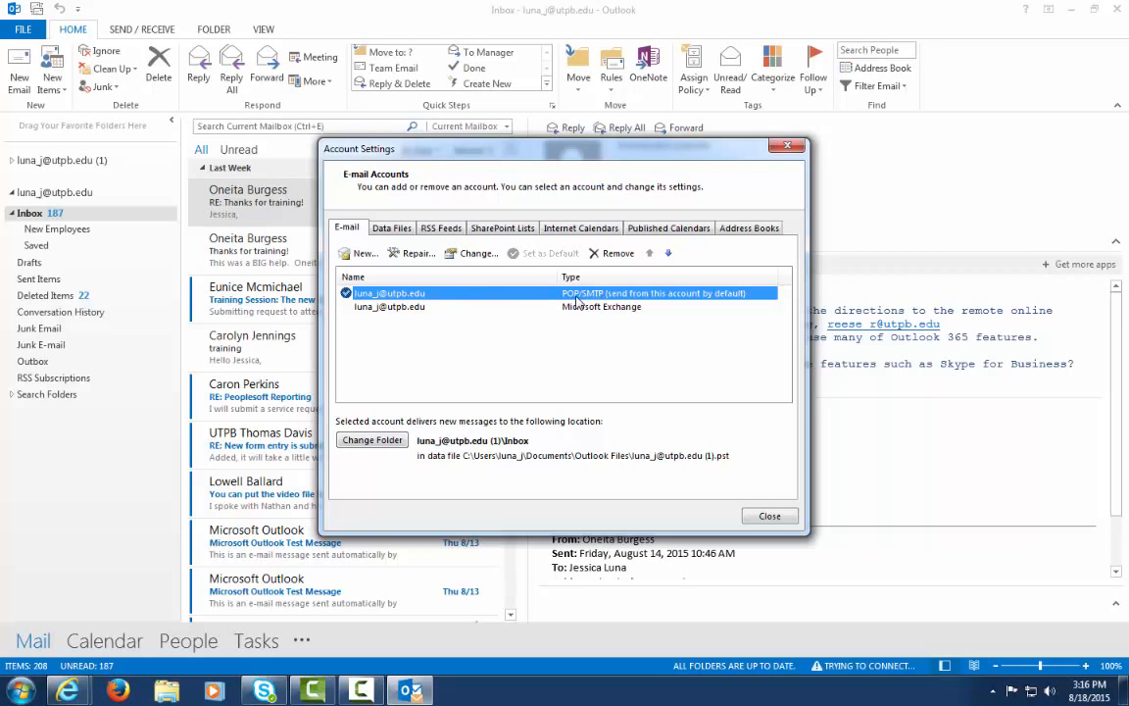
left_click(478, 254)
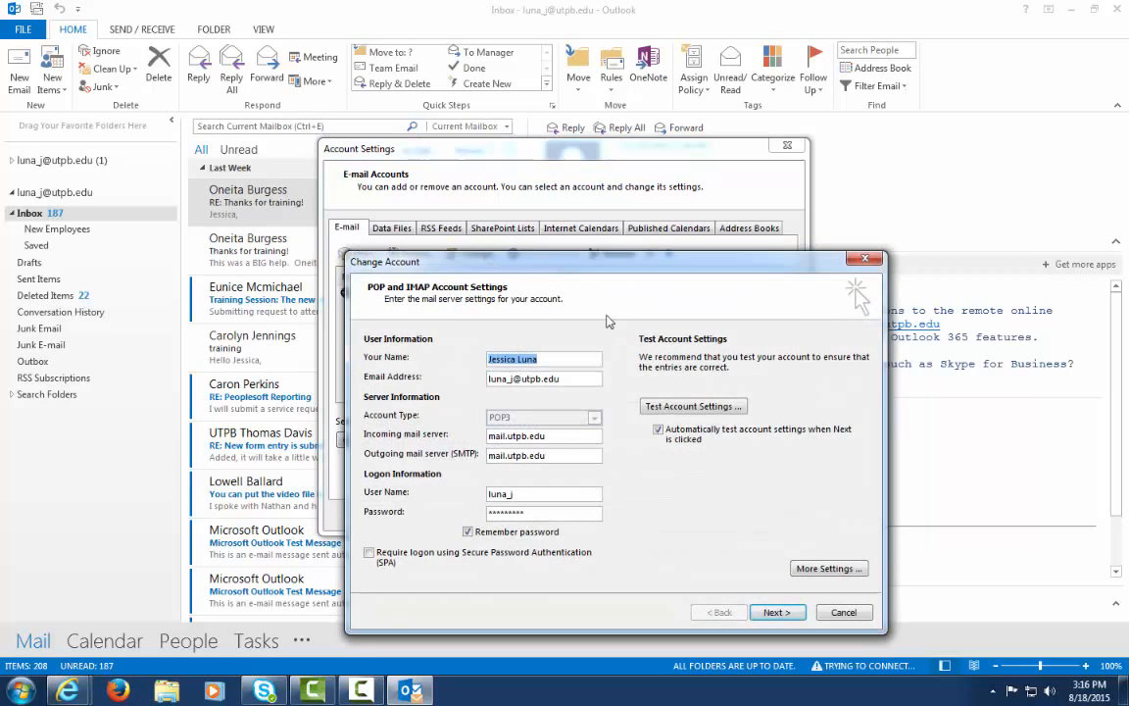
Name the POP account Mirapoint, pass the settings test, and close Account Settings
left_click(834, 575)
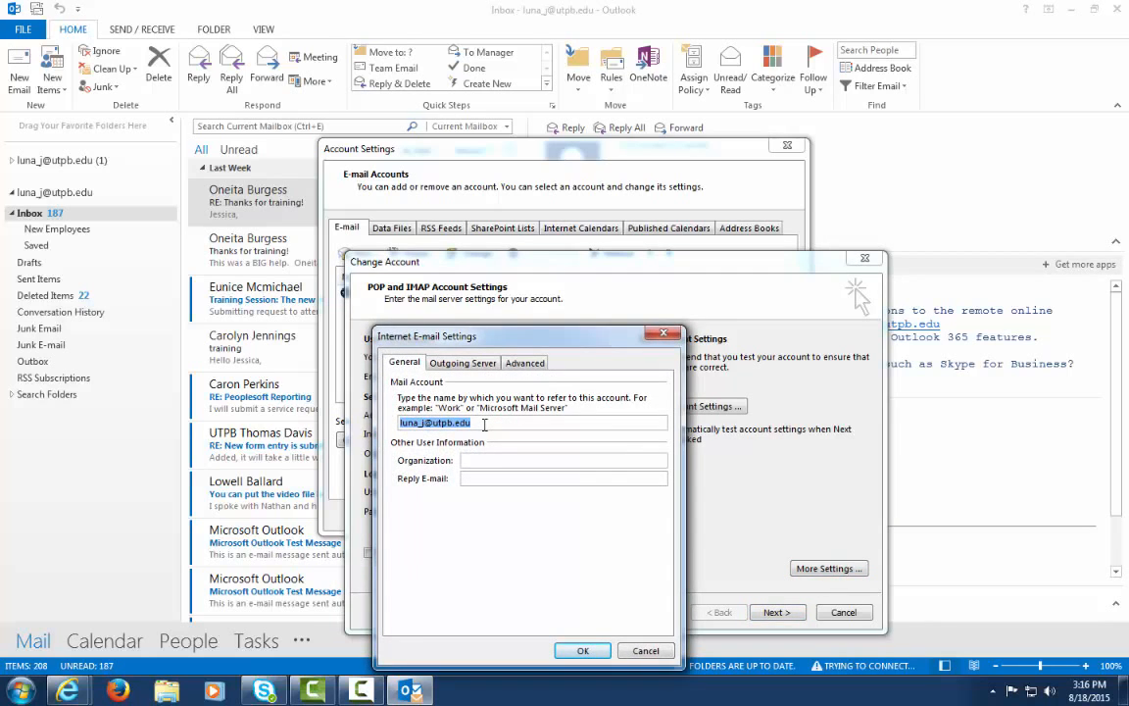
type("Mirapoin")
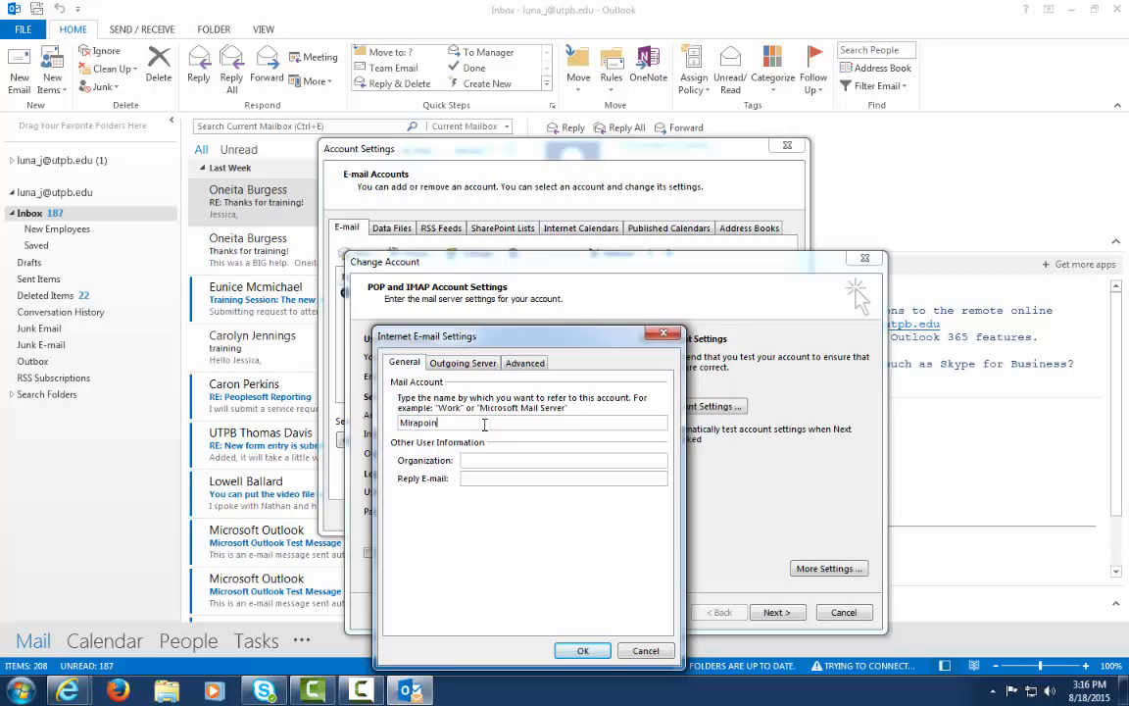
type("t")
left_click(583, 651)
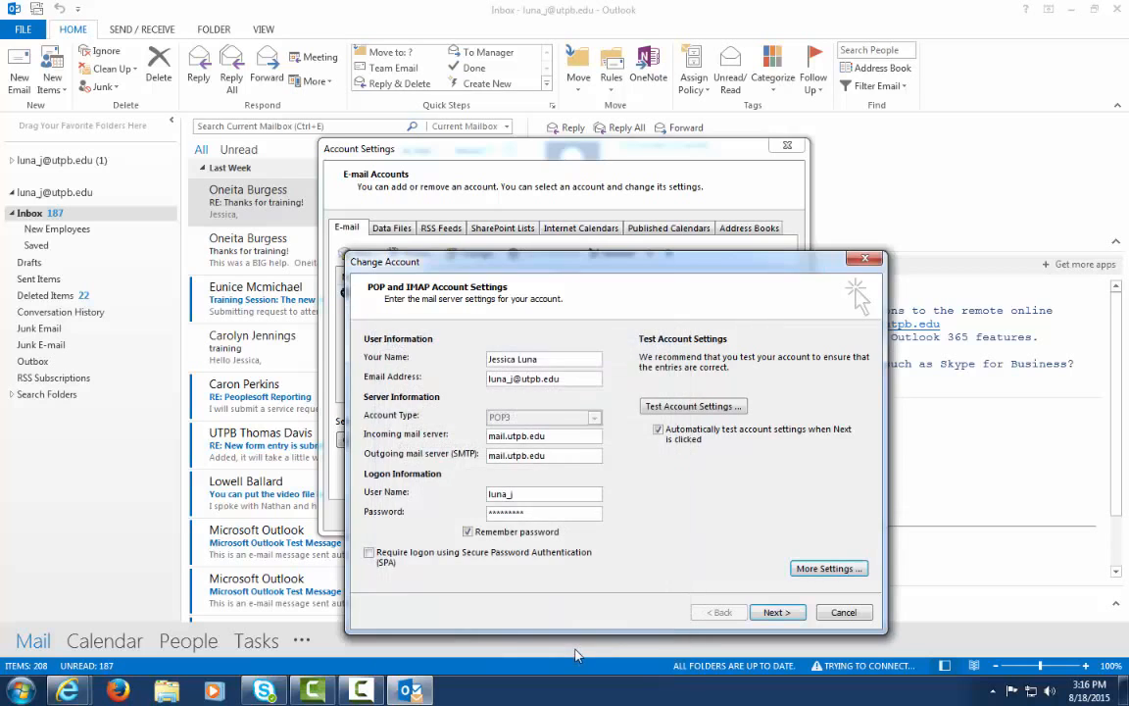
left_click(776, 612)
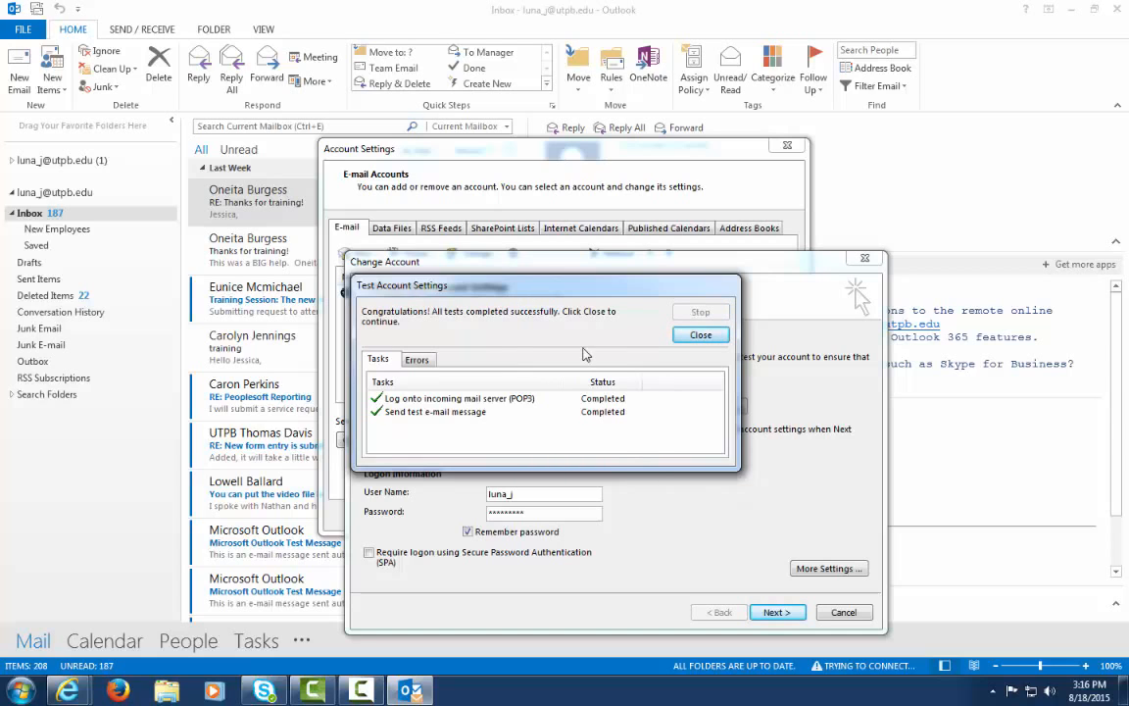
left_click(701, 338)
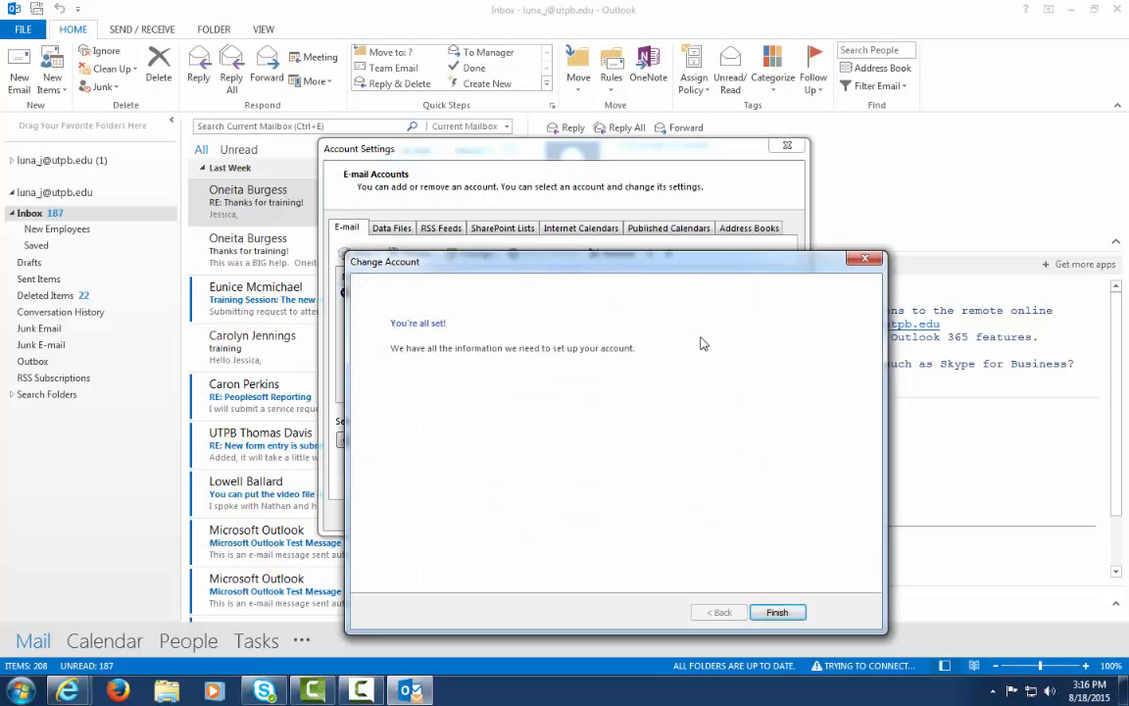
left_click(792, 618)
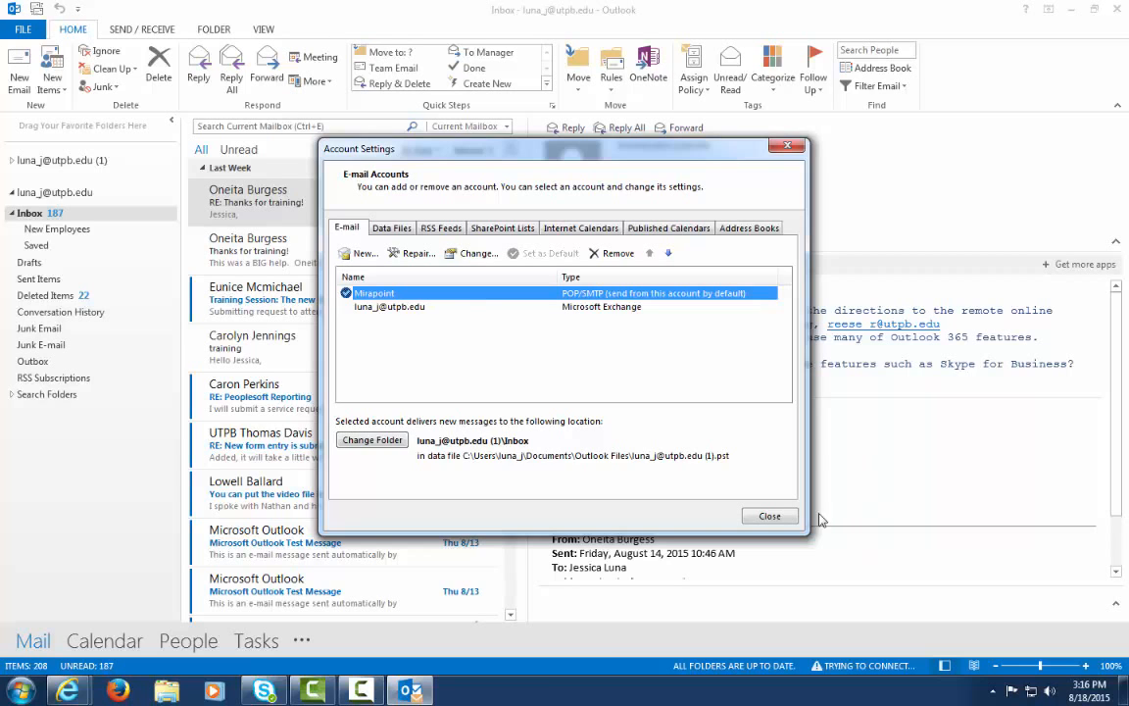
left_click(770, 515)
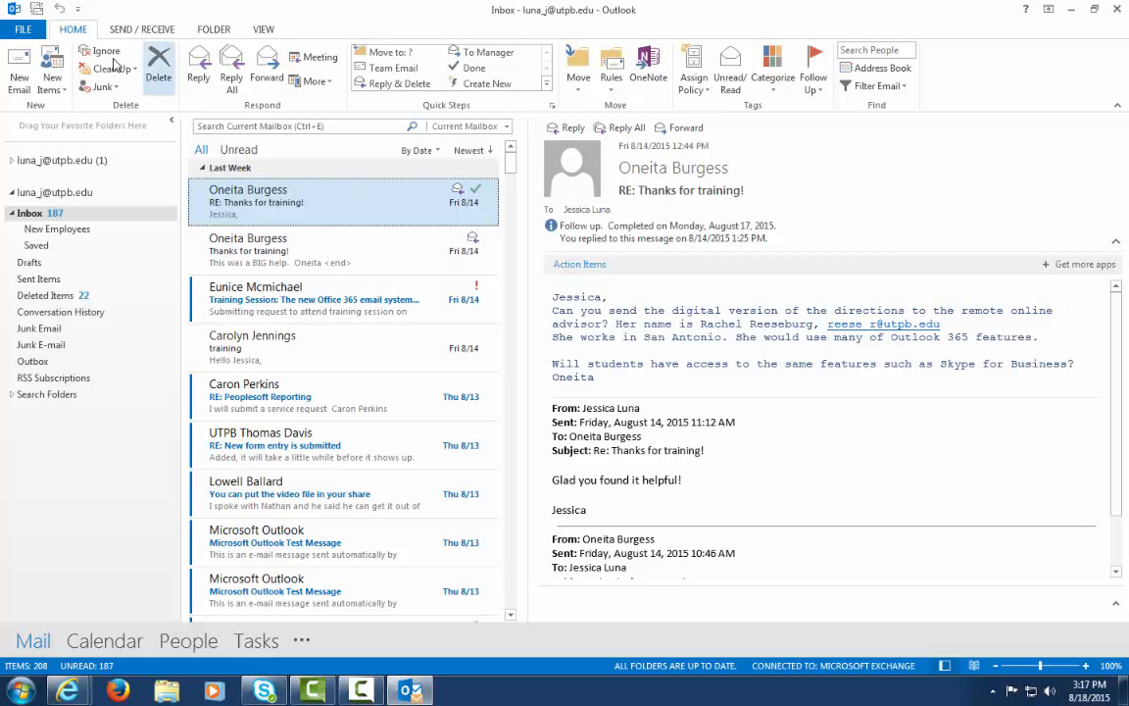
Reopen the e-mail account list and select the Mirapoint account
left_click(32, 37)
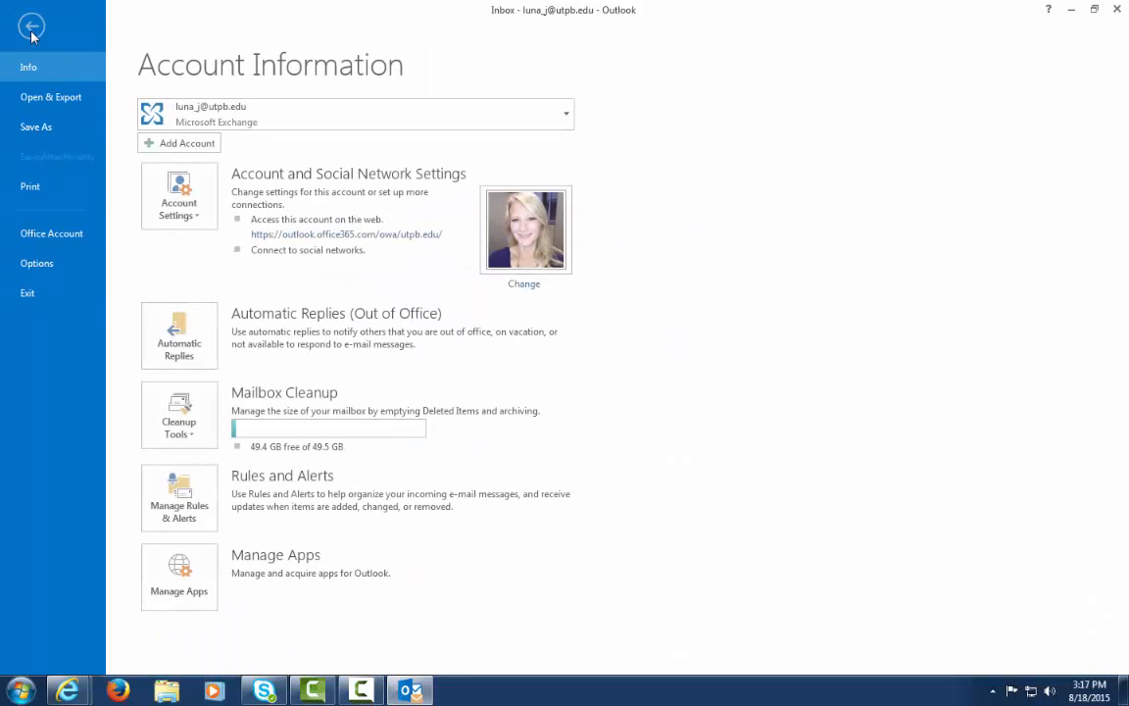
left_click(199, 212)
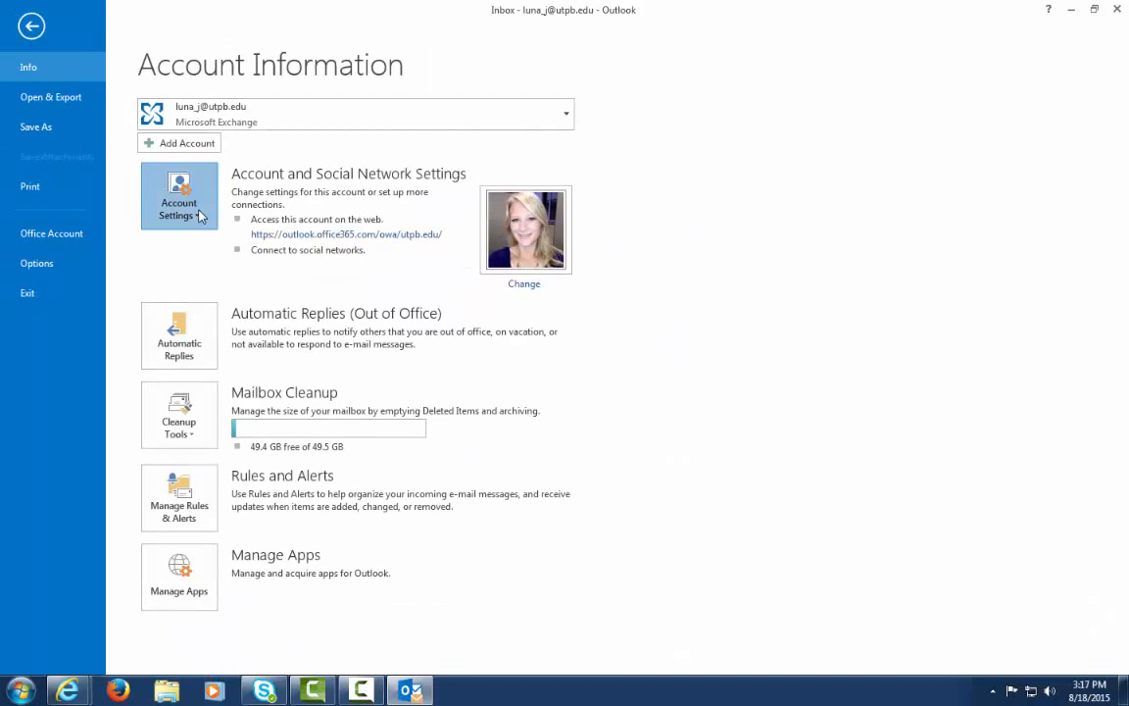
left_click(213, 258)
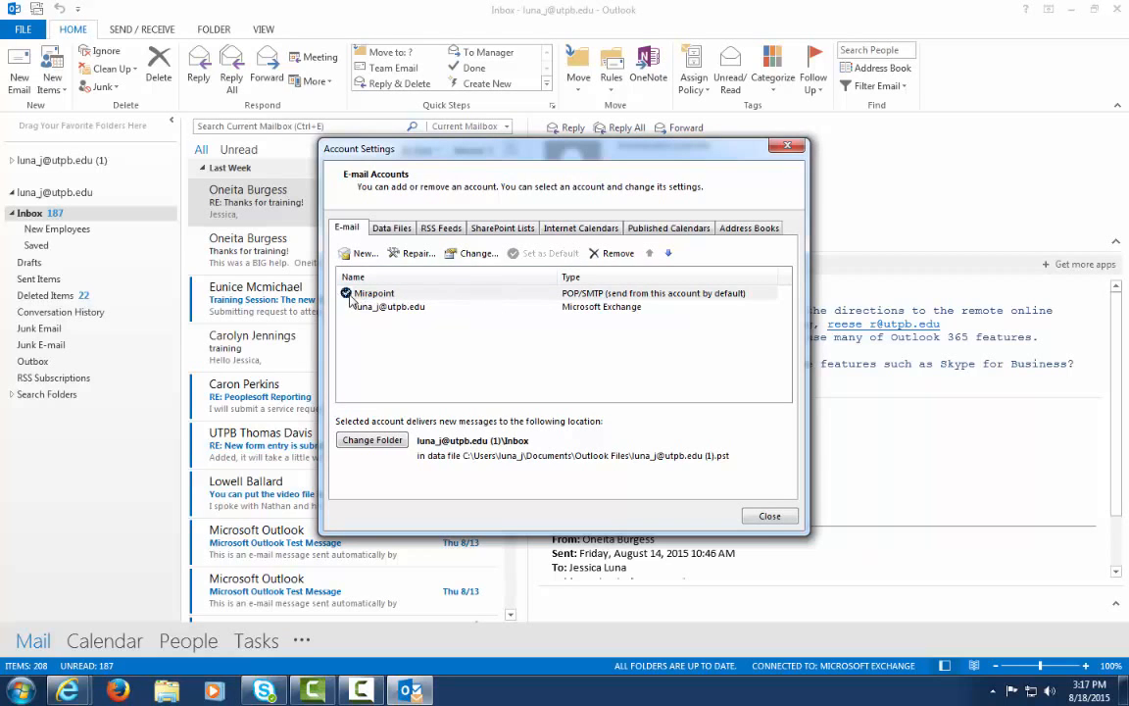
left_click(436, 298)
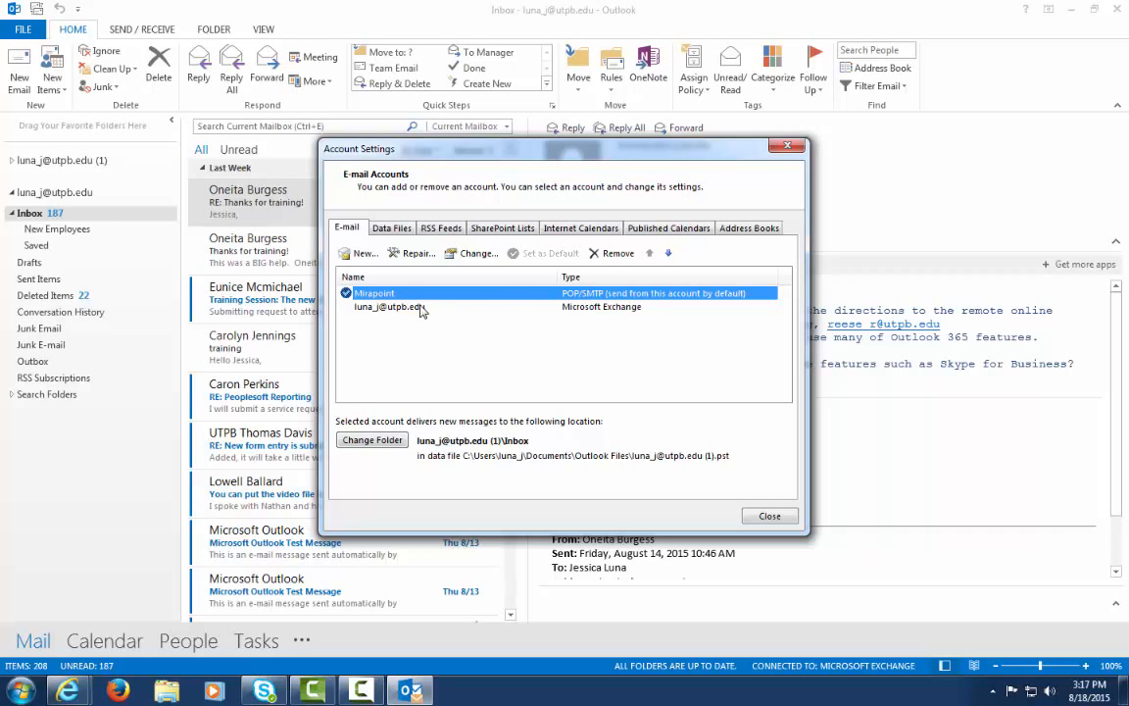
Make the Exchange account the default, dismiss the colour-scheme prompt, and close Account Settings
left_click(419, 308)
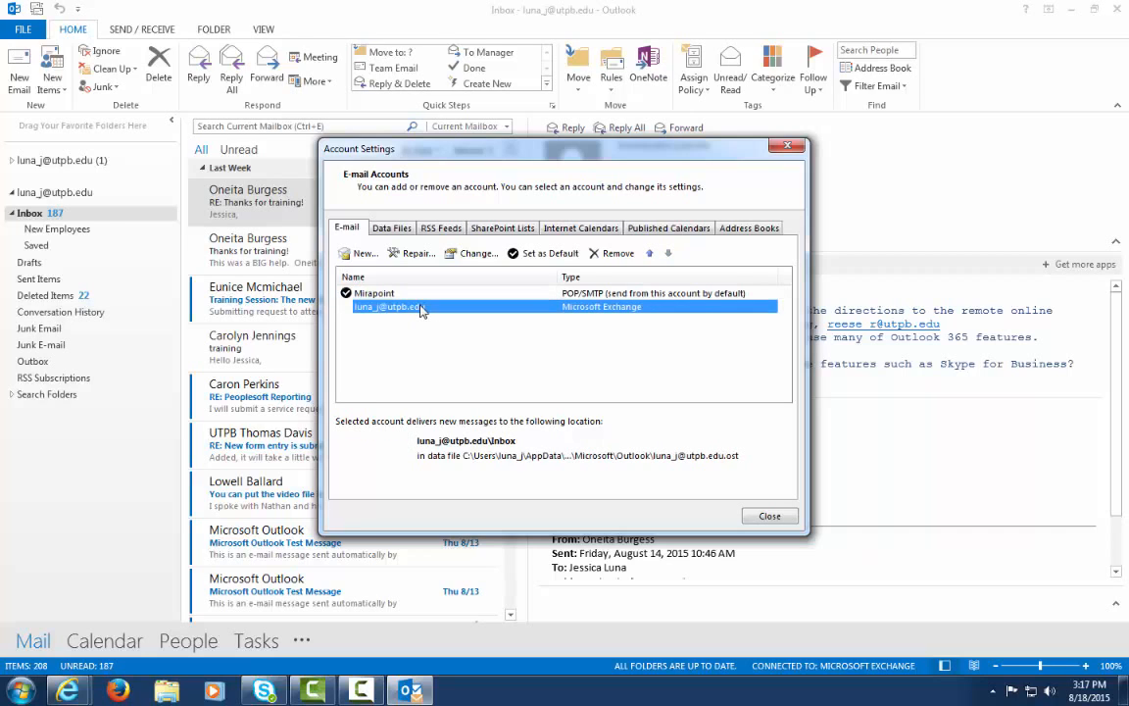
left_click(551, 255)
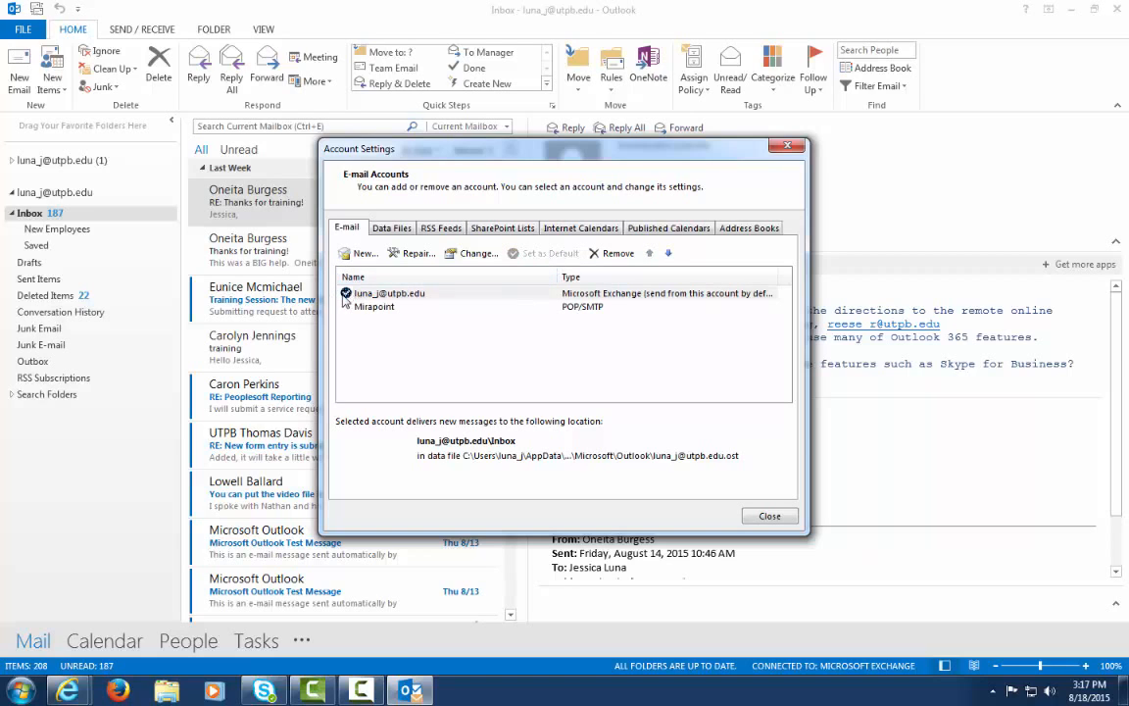
left_click(502, 294)
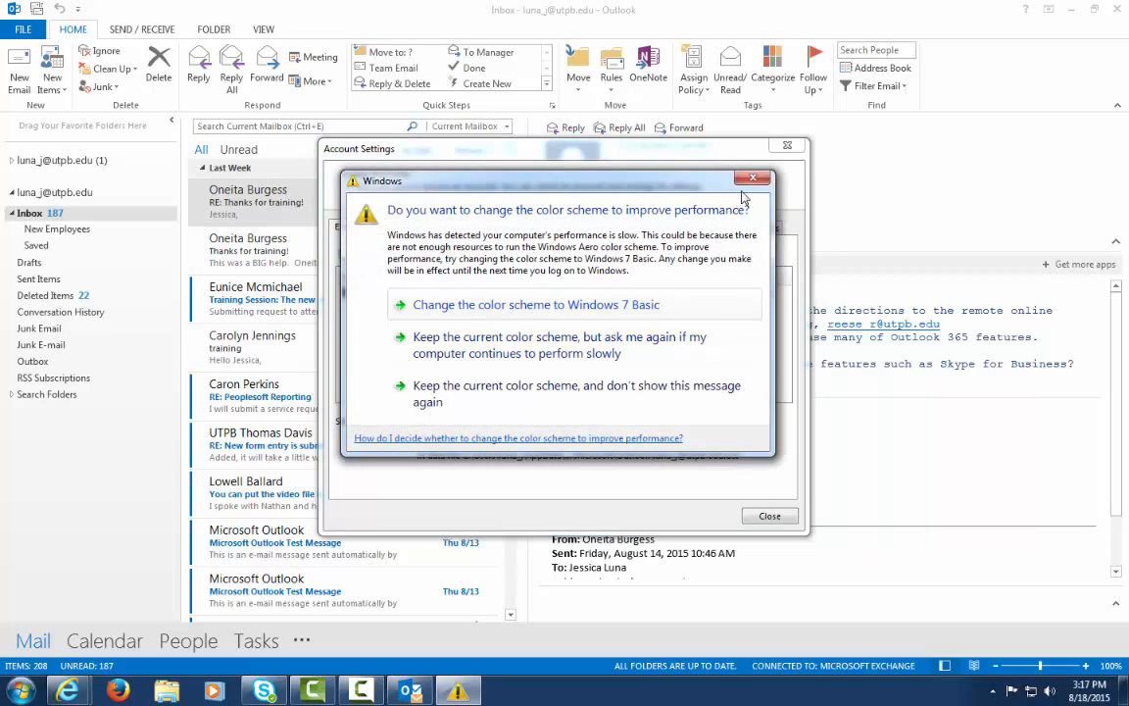
left_click(753, 177)
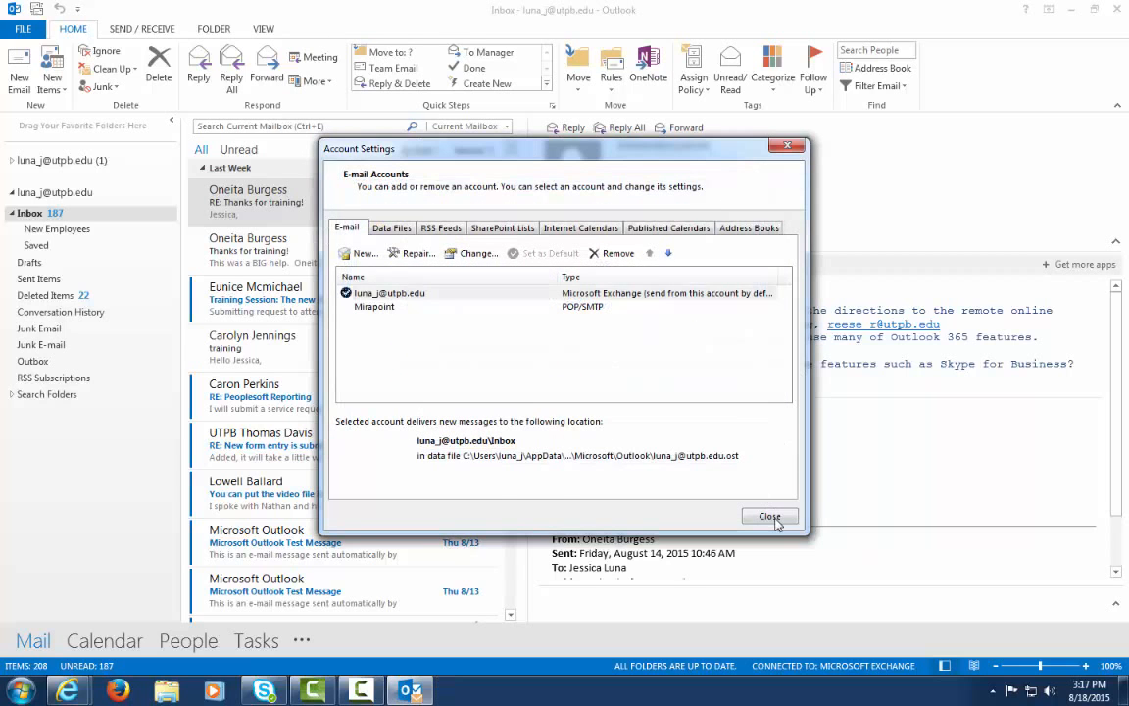
left_click(772, 519)
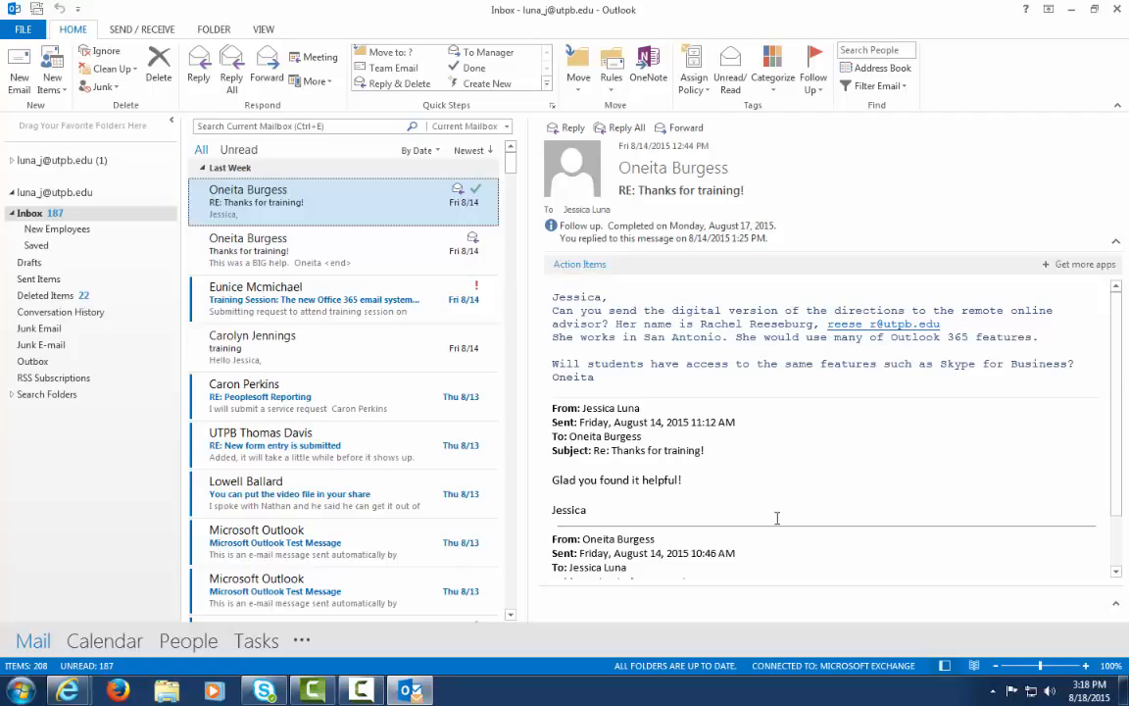
Open Outlook Options and switch to the Advanced settings
left_click(23, 30)
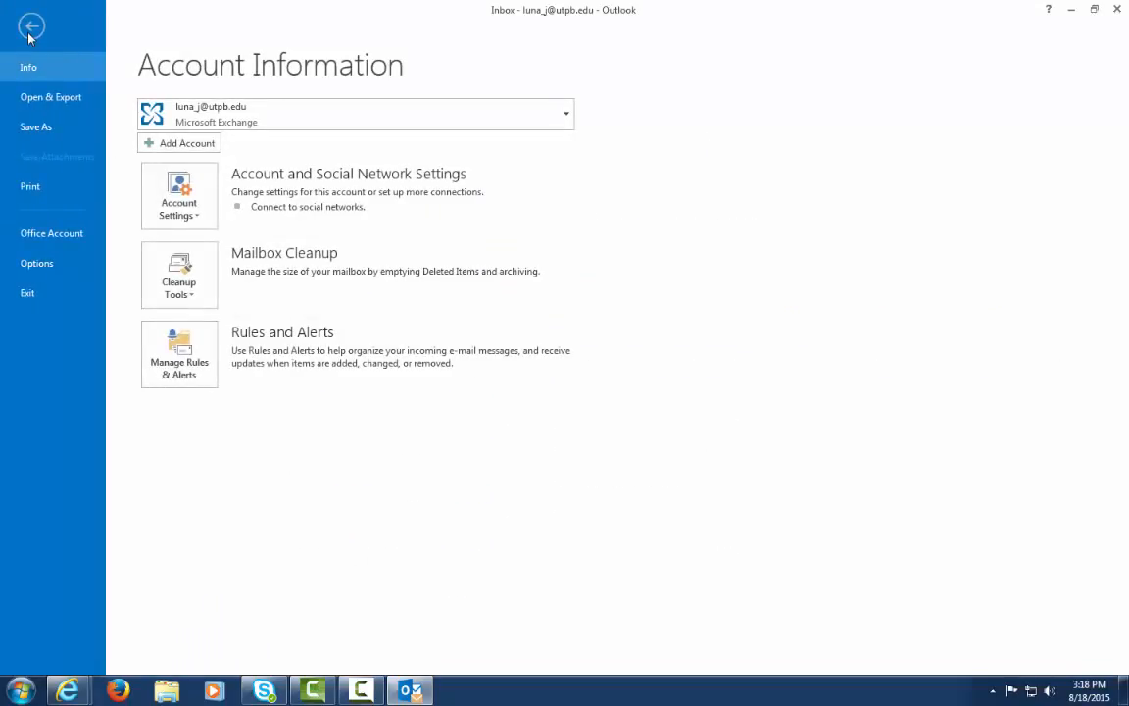
left_click(54, 270)
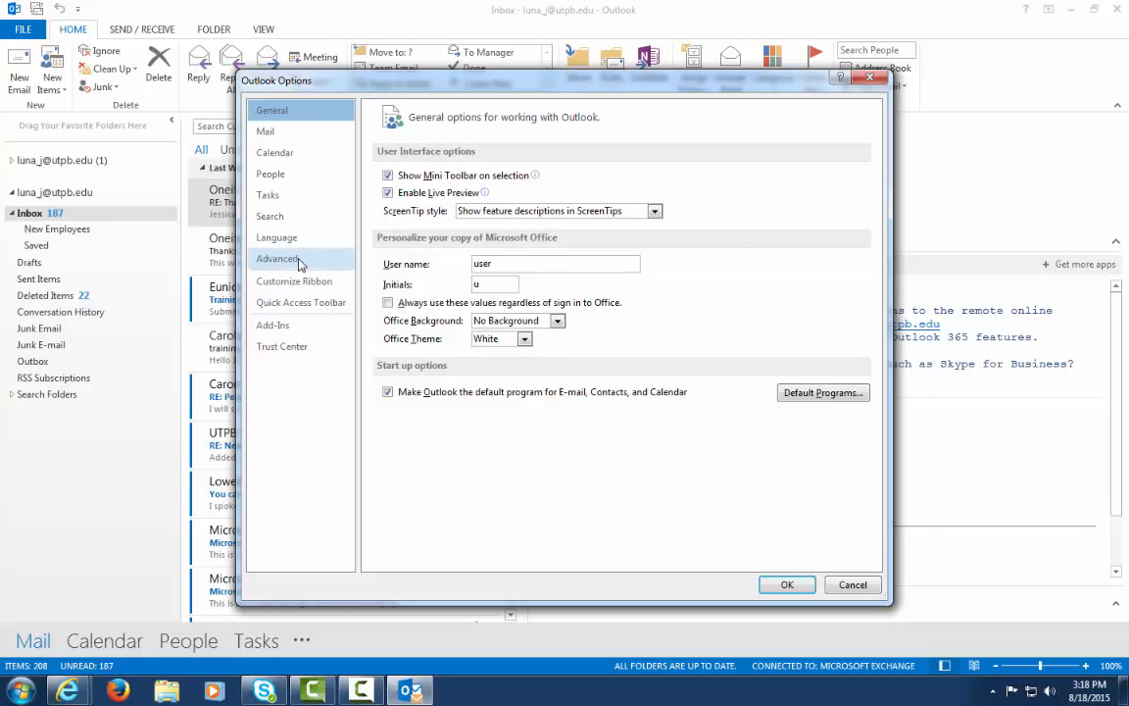
left_click(299, 262)
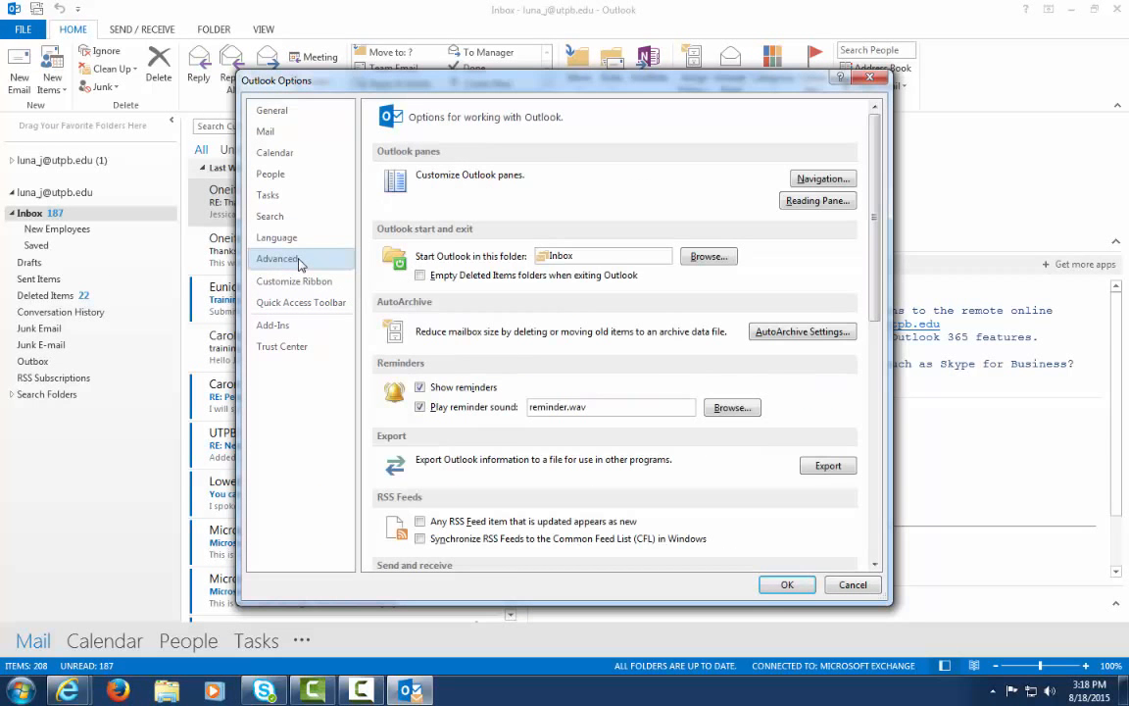
Start an export to a file of type Outlook Data File (.pst)
left_click(828, 466)
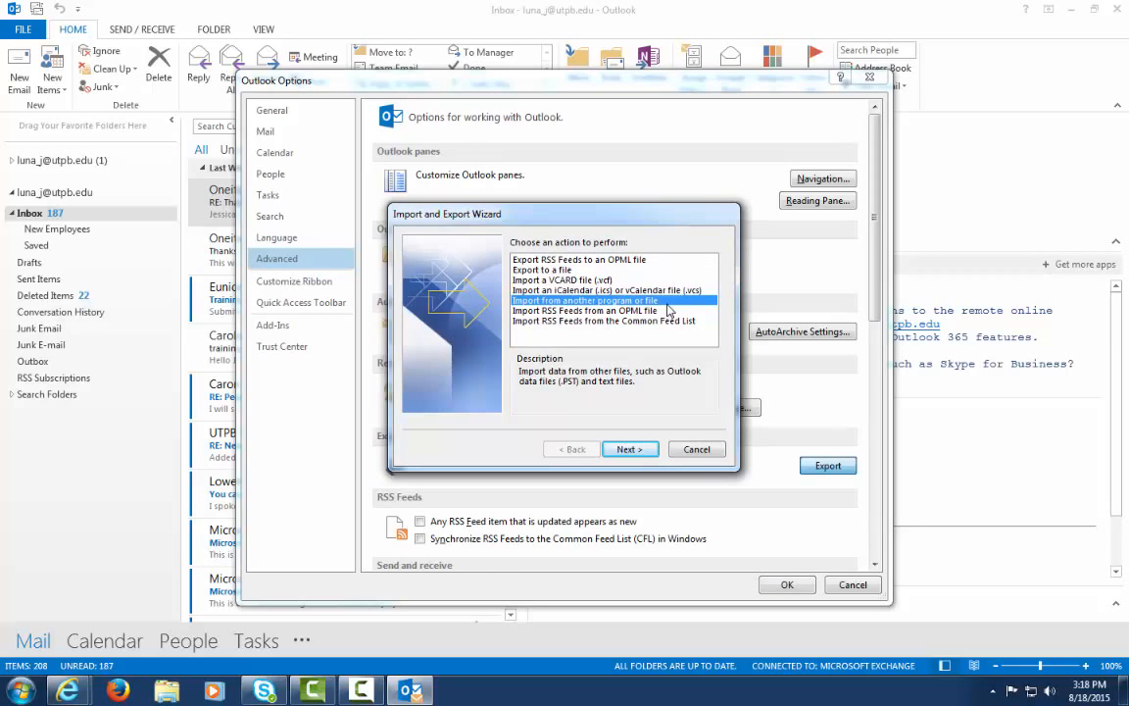
left_click(572, 270)
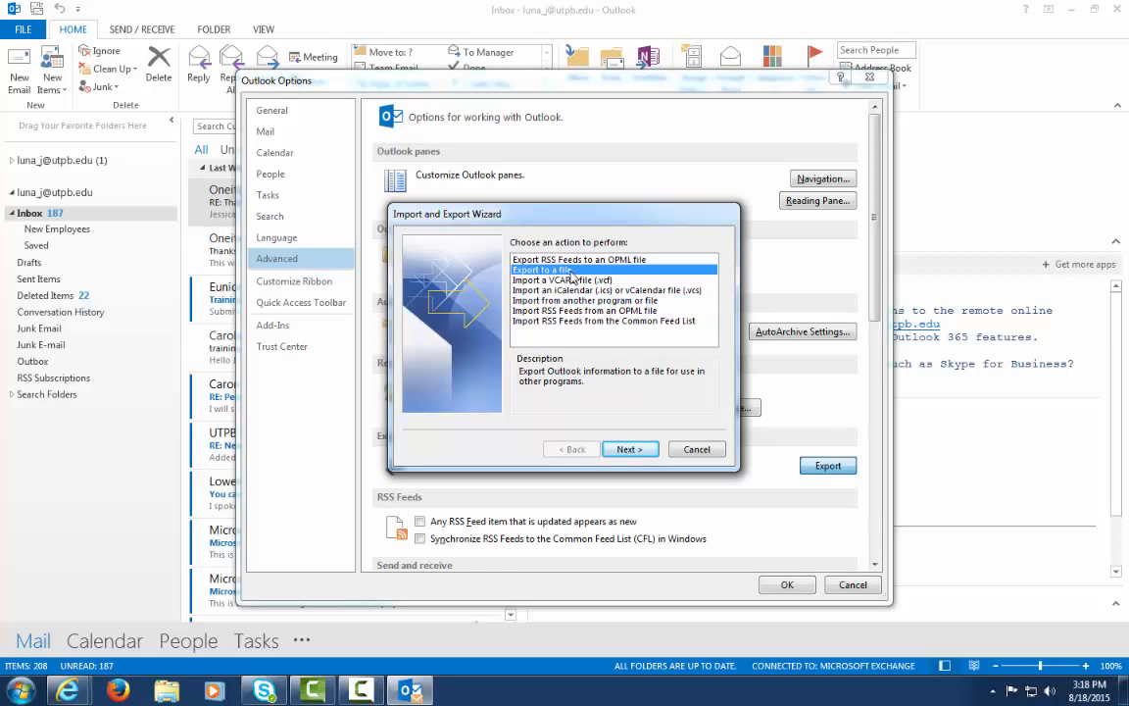
left_click(637, 449)
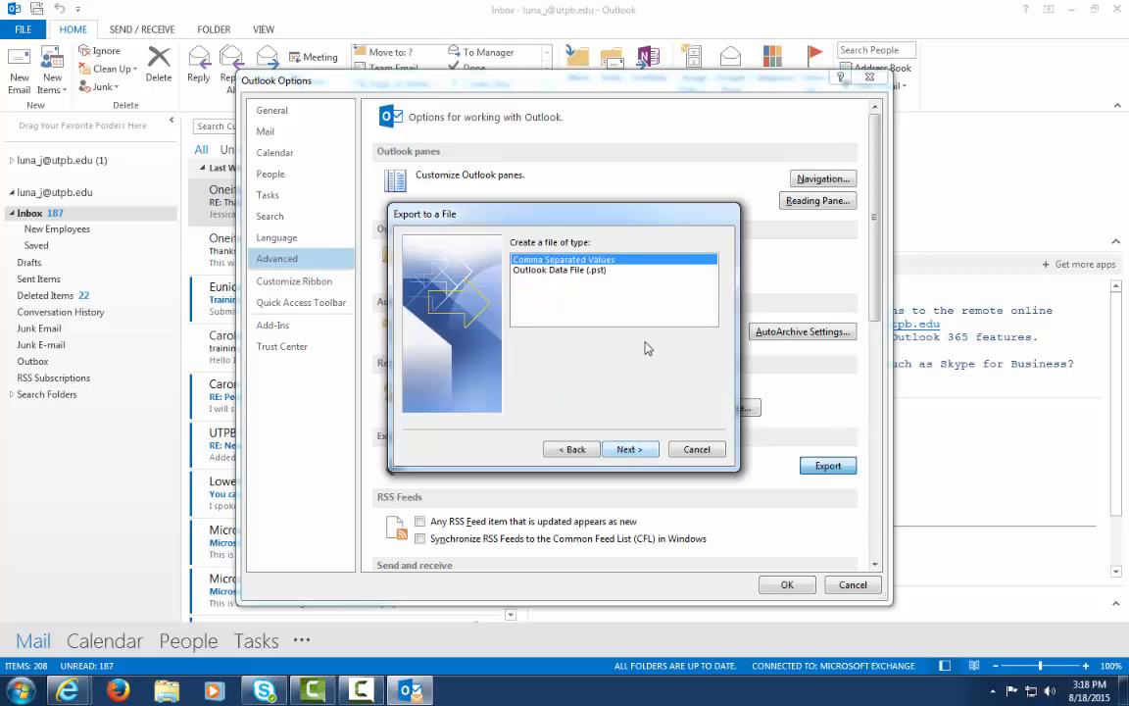
left_click(552, 271)
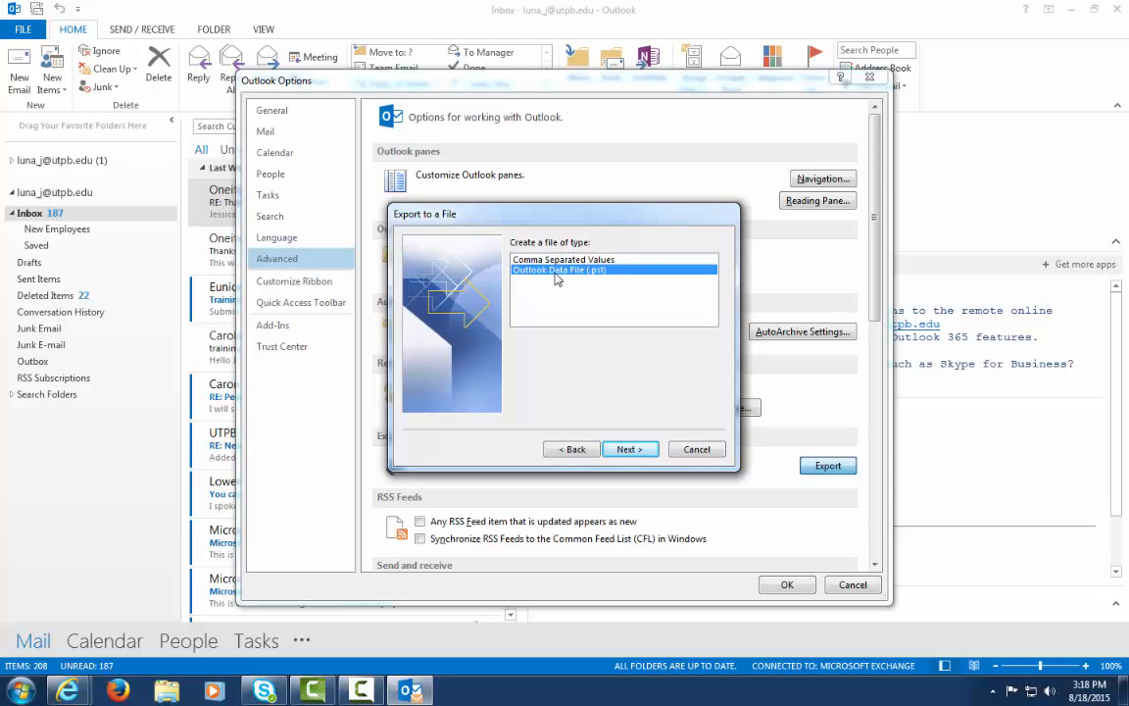
left_click(631, 451)
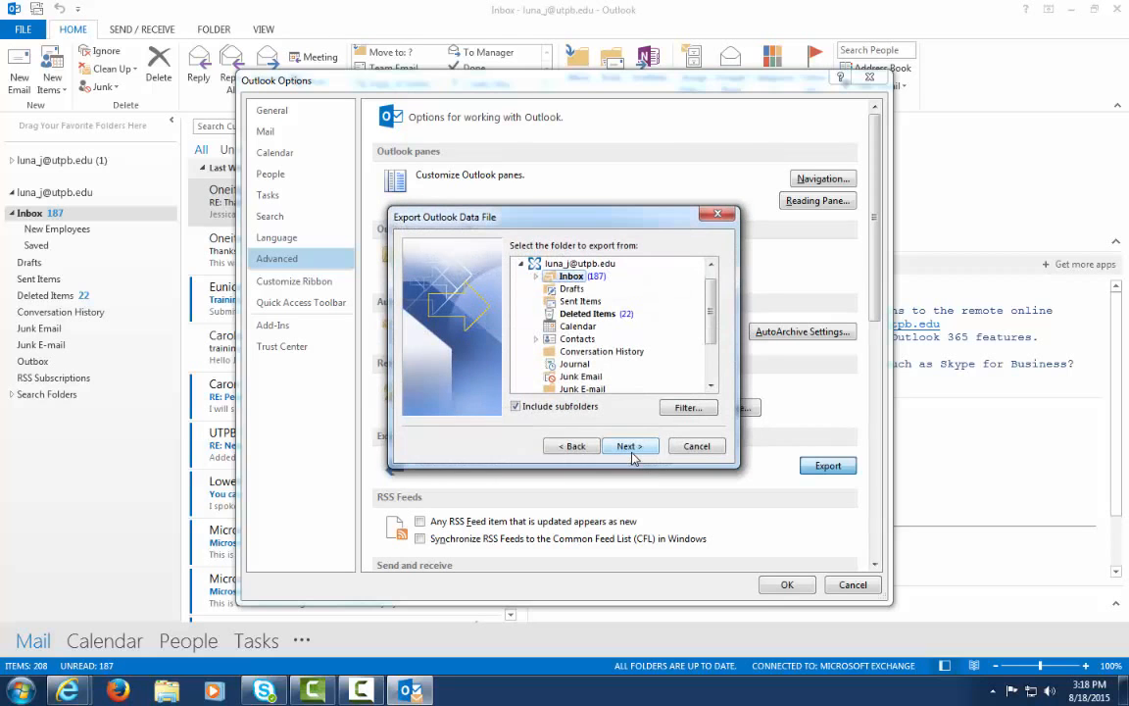
Select the mailbox root, including subfolders, as the export source
left_click(583, 264)
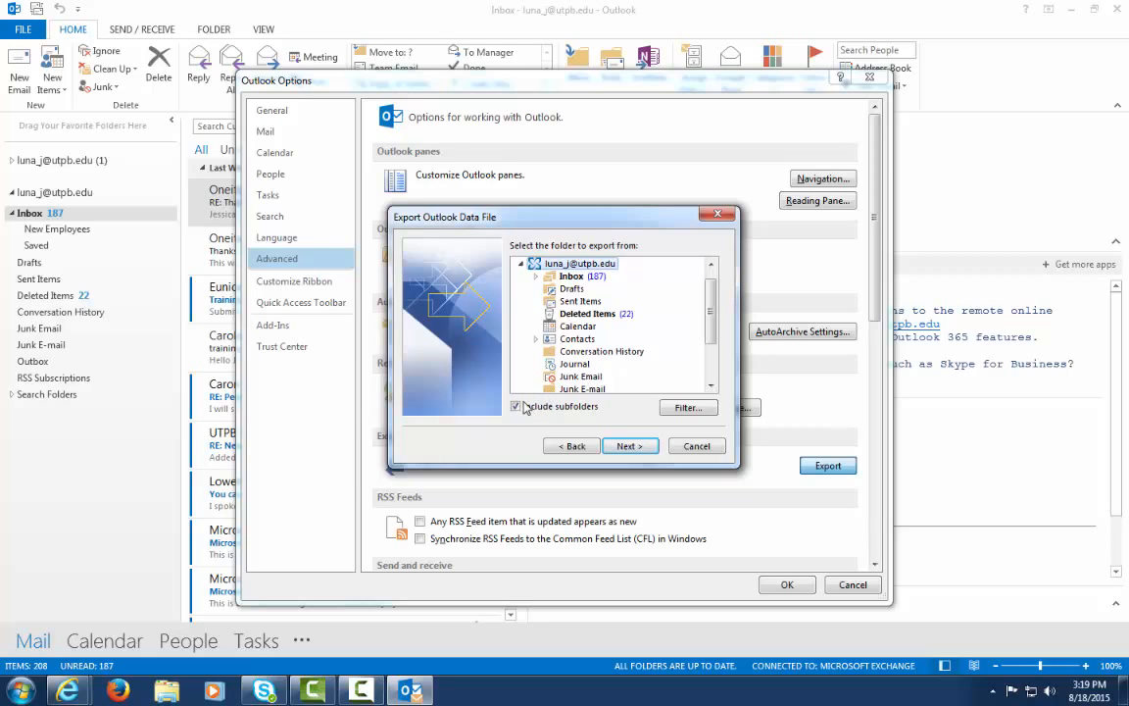
left_click(536, 277)
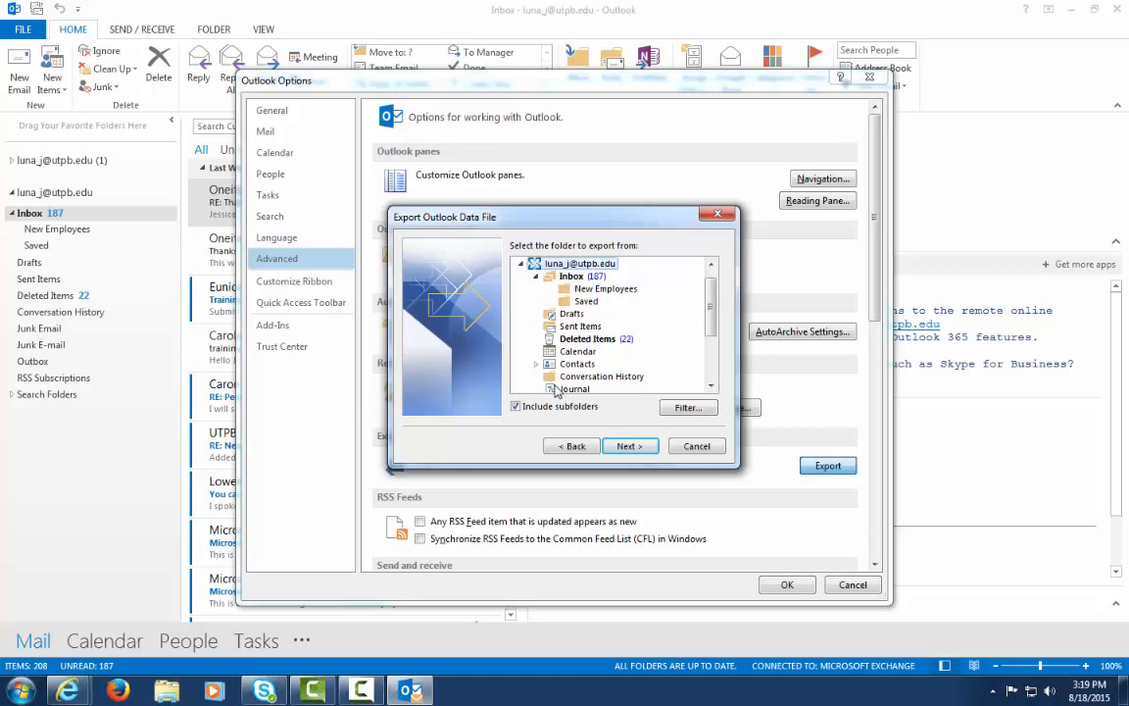
left_click(617, 447)
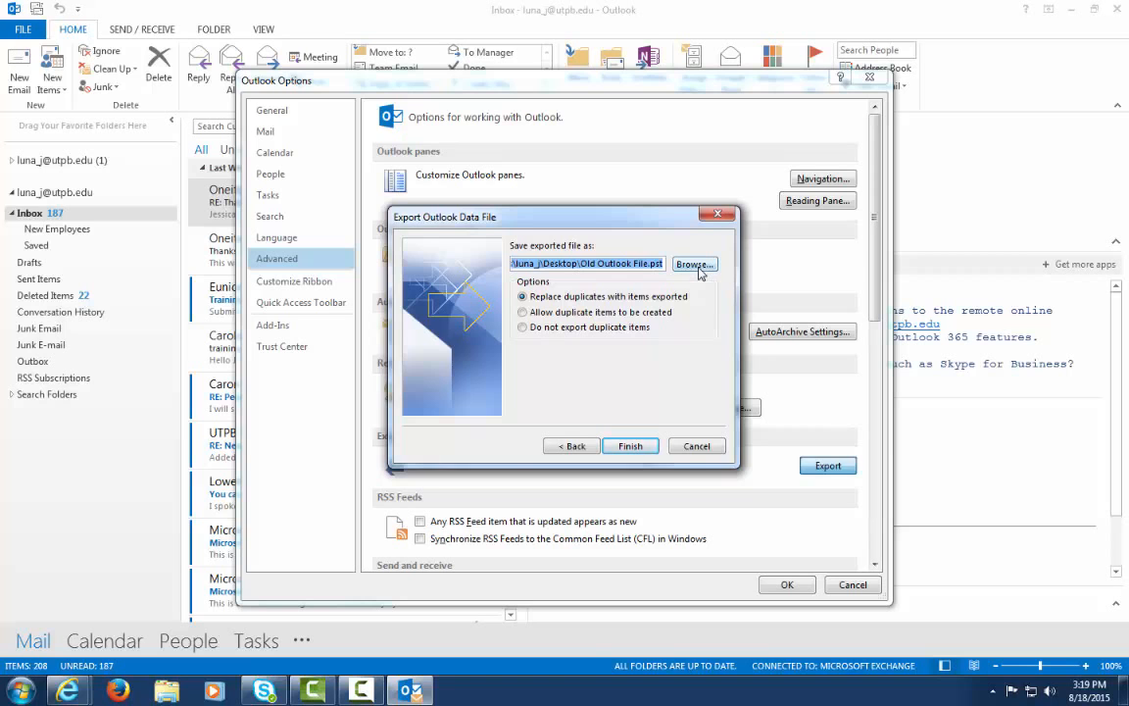
Save the export to the Desktop as 'Mirapoint Data File' and finish the wizard
left_click(700, 274)
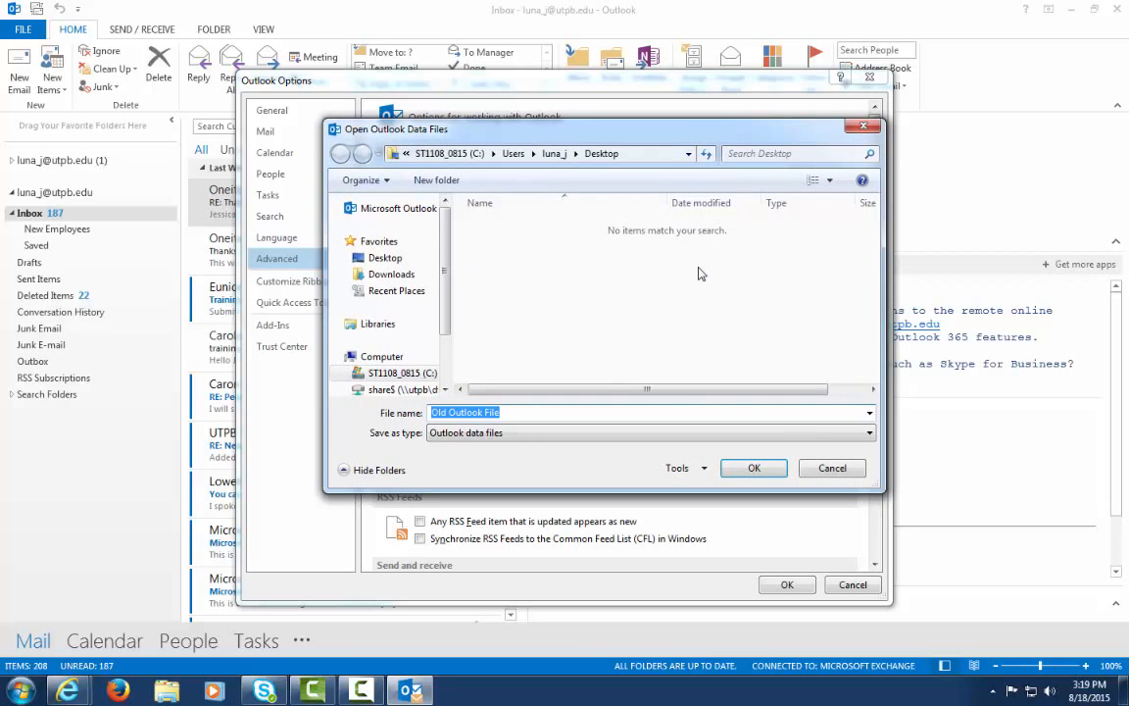
left_click(385, 260)
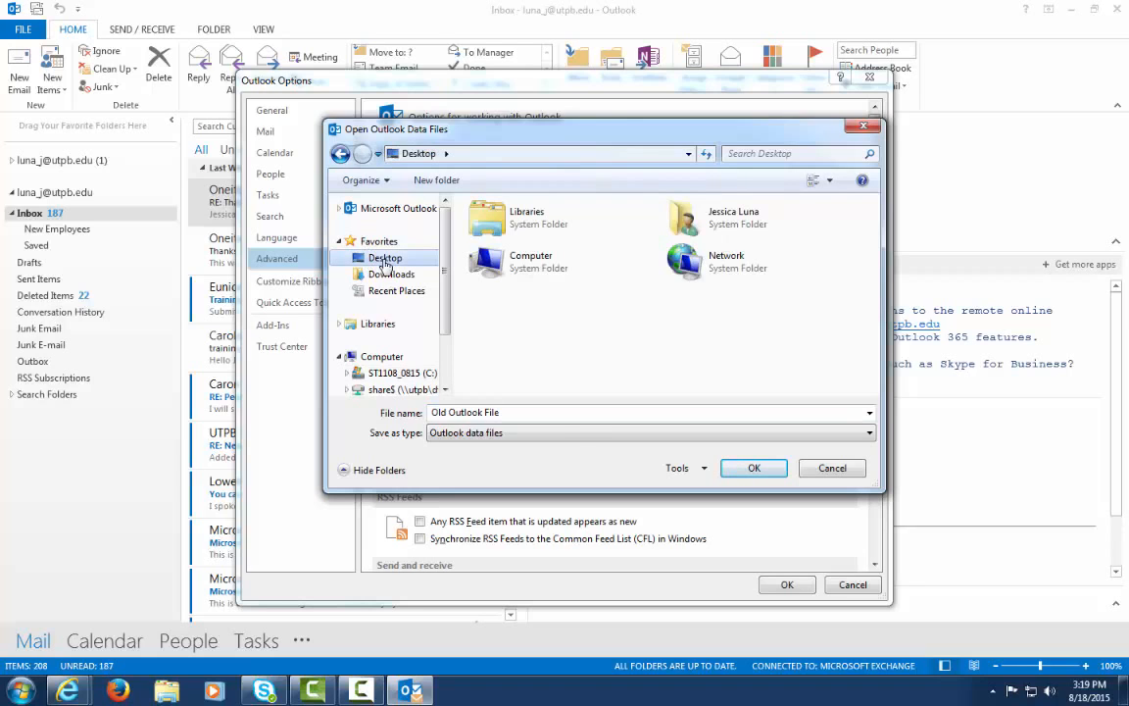
left_click(534, 412)
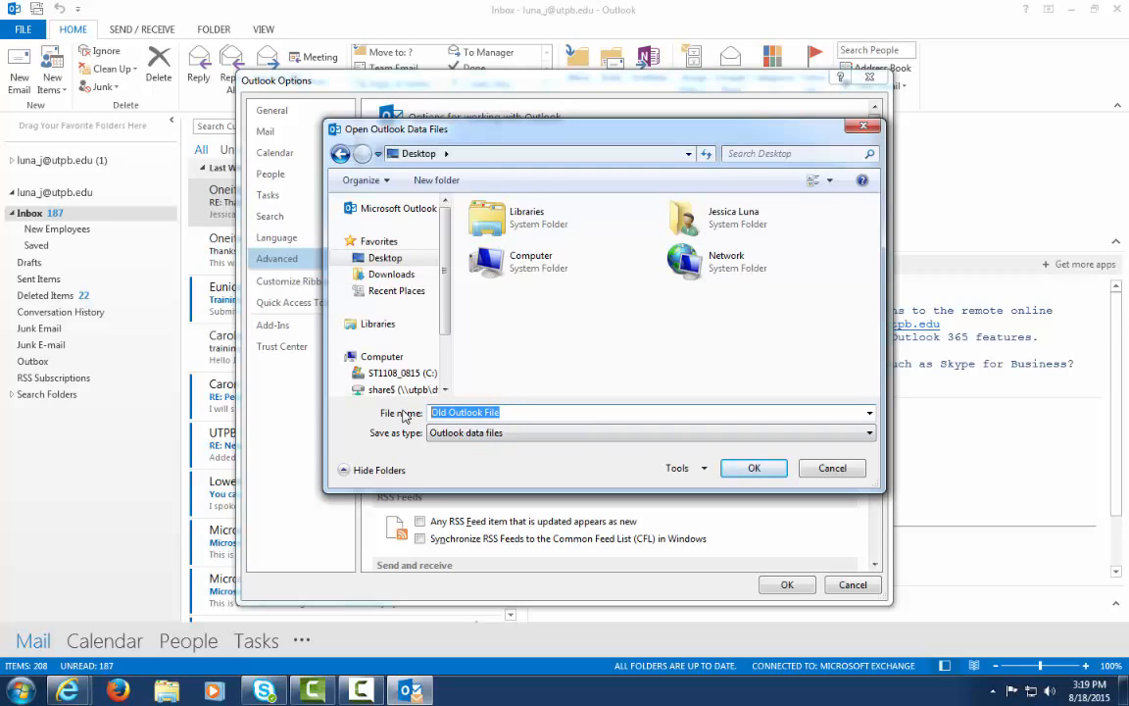
type("Mira")
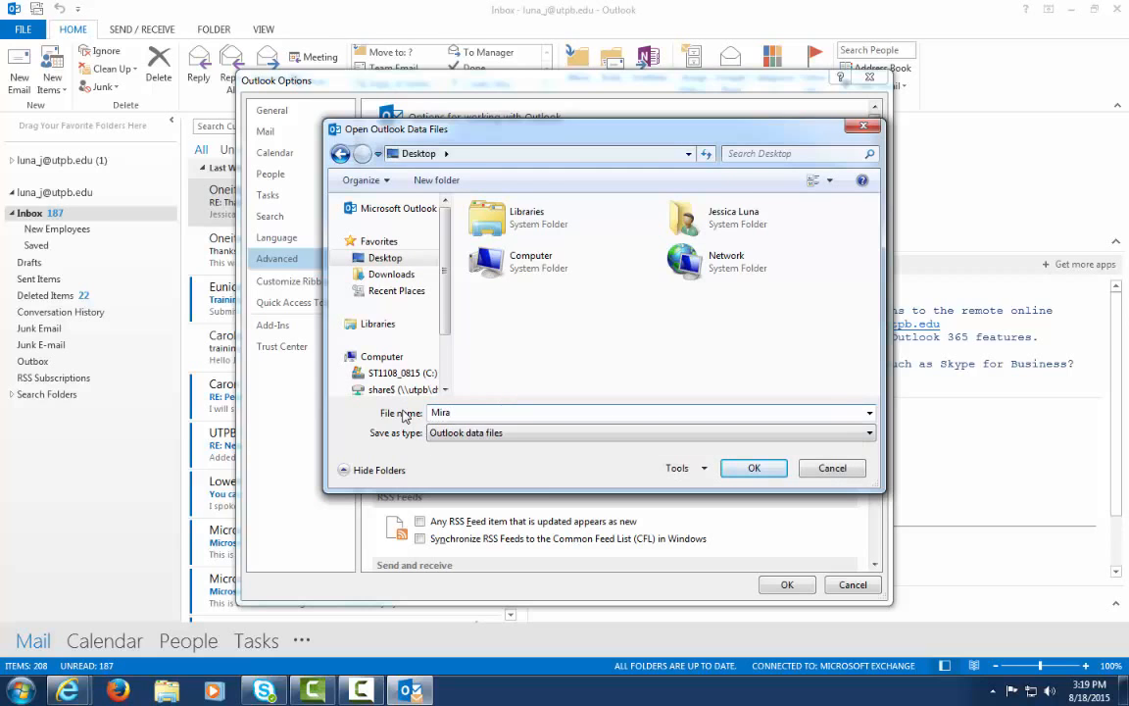
type("point Data File")
left_click(769, 475)
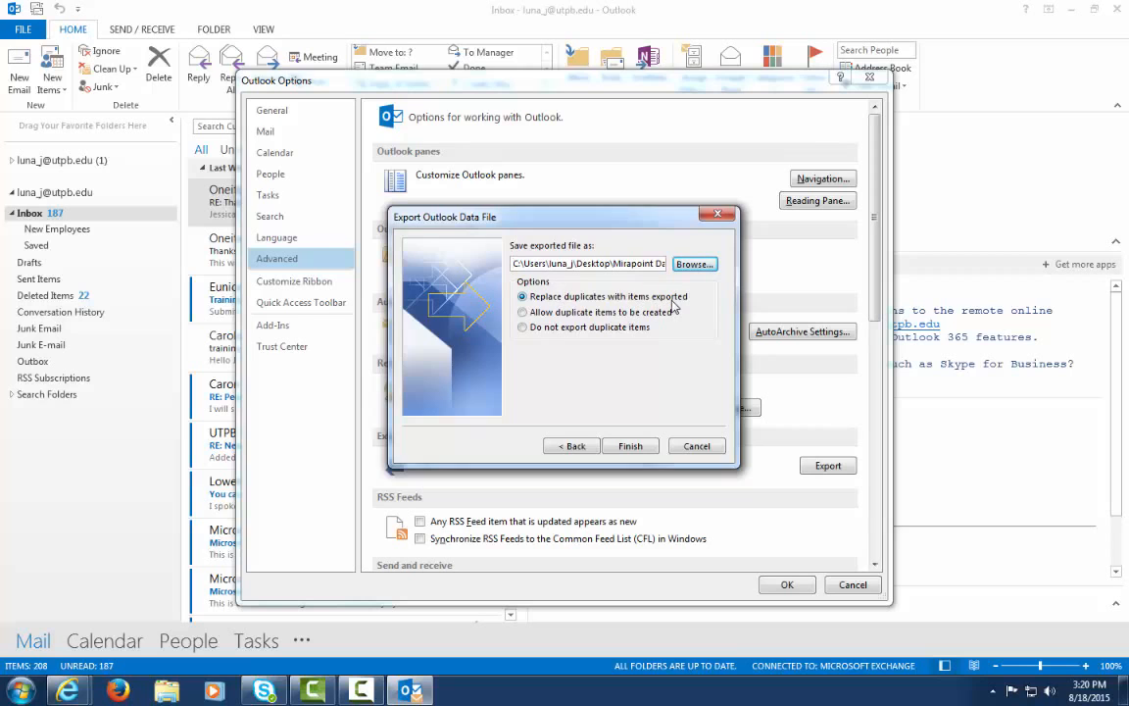
left_click(631, 446)
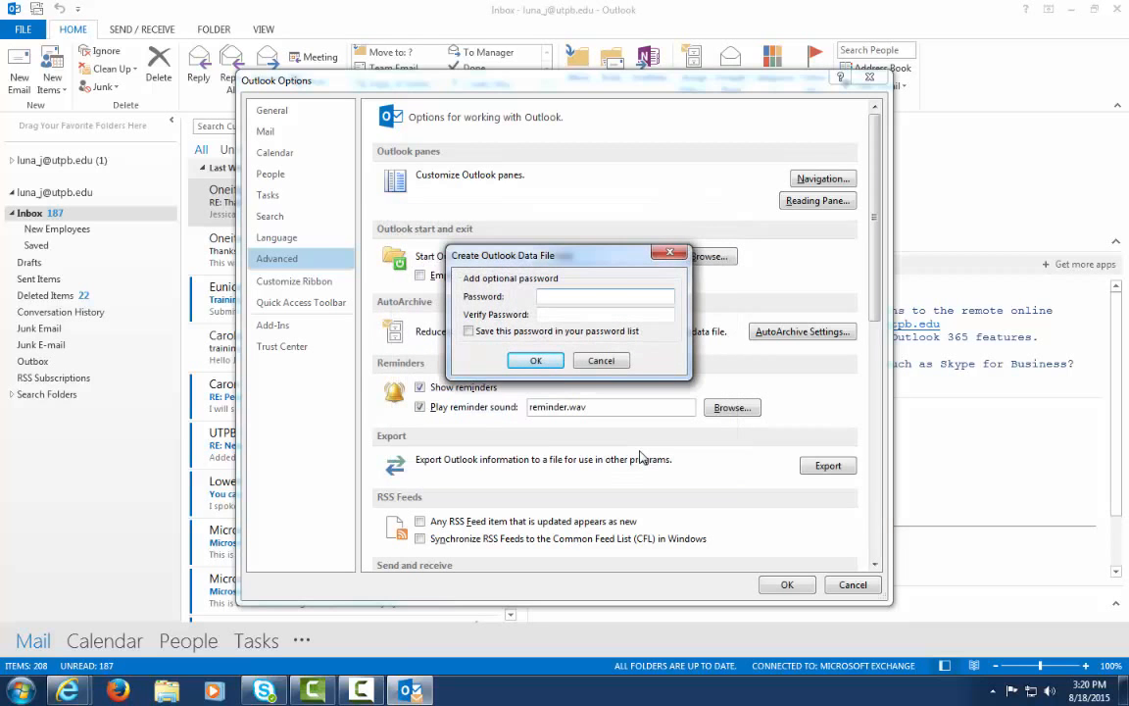
Set and confirm a password for the Mirapoint Data File, then close Outlook Options
type("•••••••••")
key("Tab")
type("•")
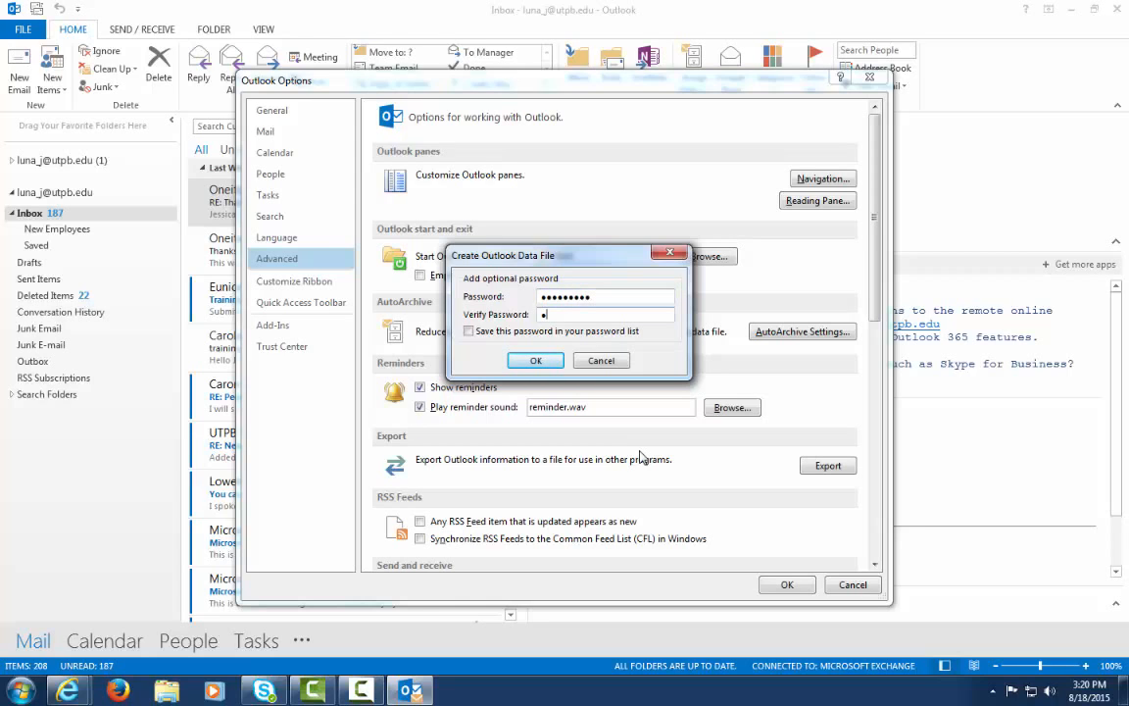
type("••••••••")
left_click(521, 358)
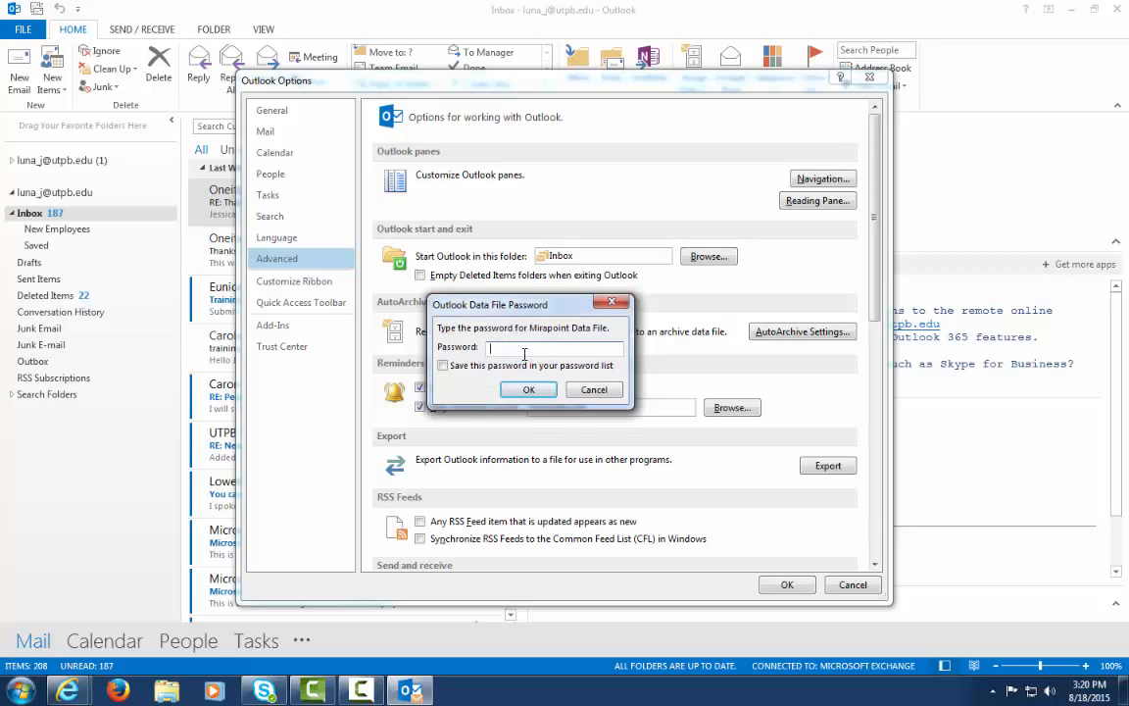
type("••••••••")
left_click(532, 391)
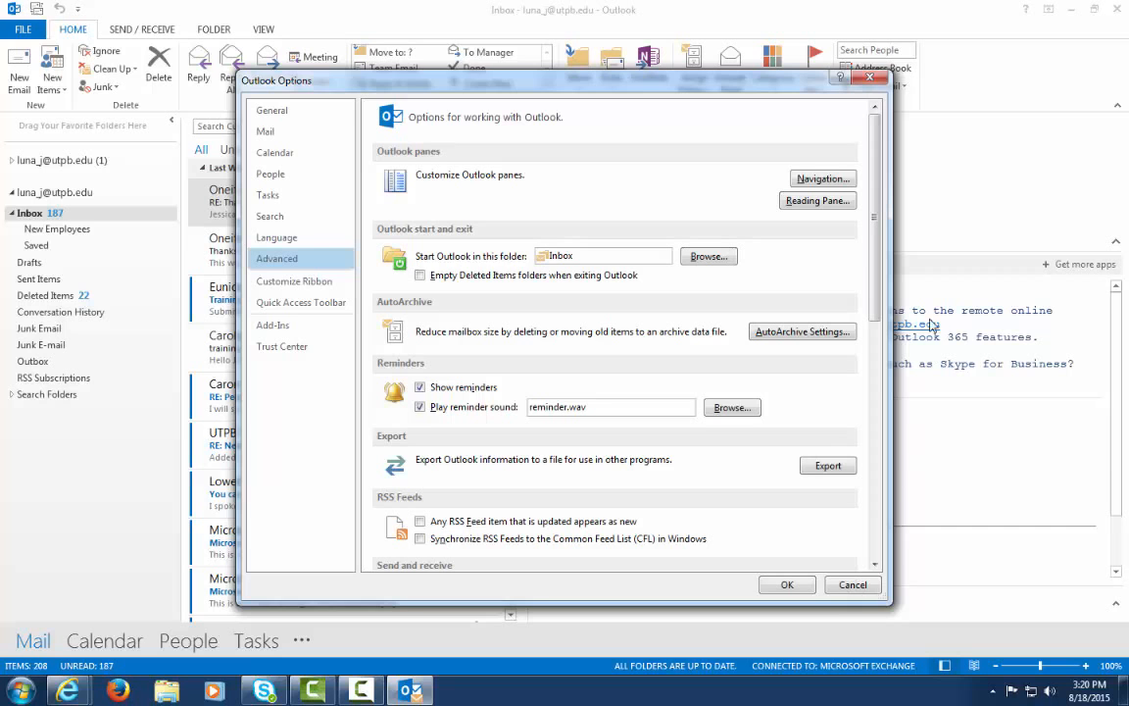
left_click(874, 85)
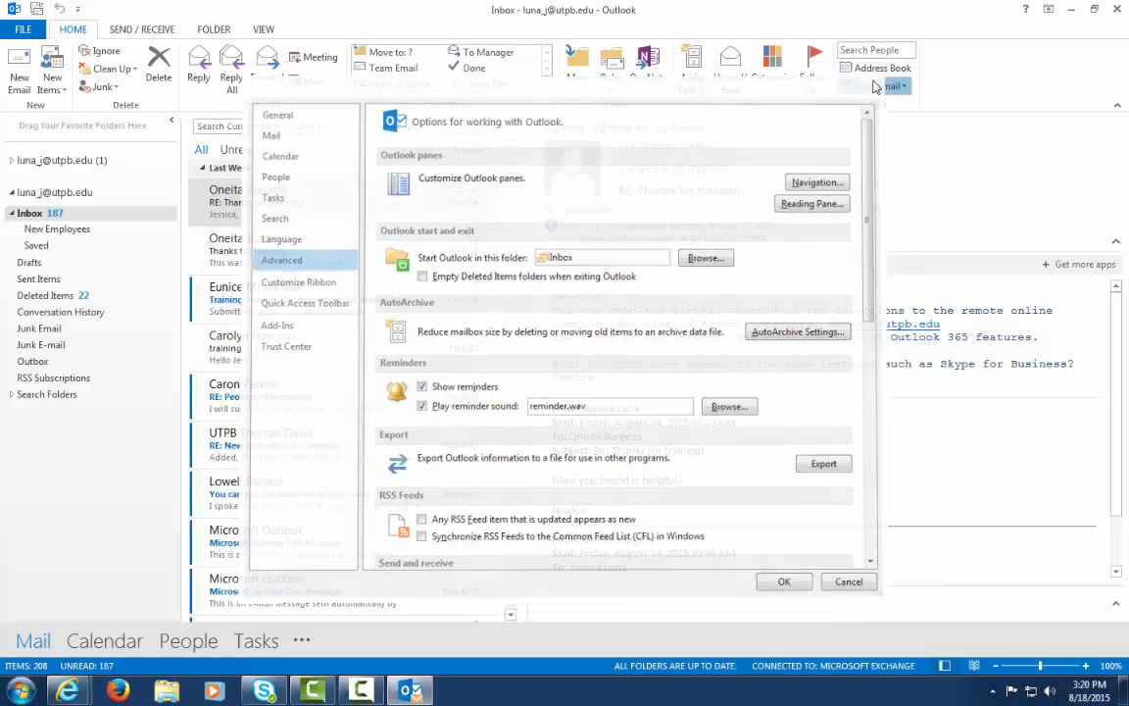
left_click(875, 85)
left_click(998, 86)
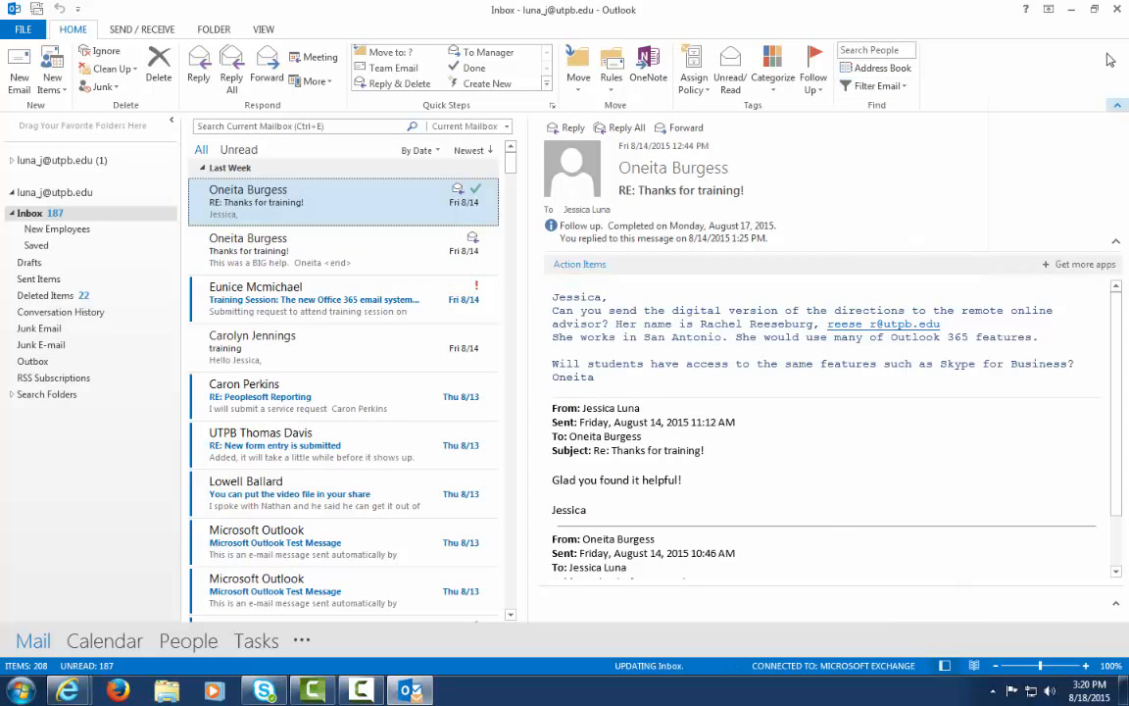
left_click(1072, 12)
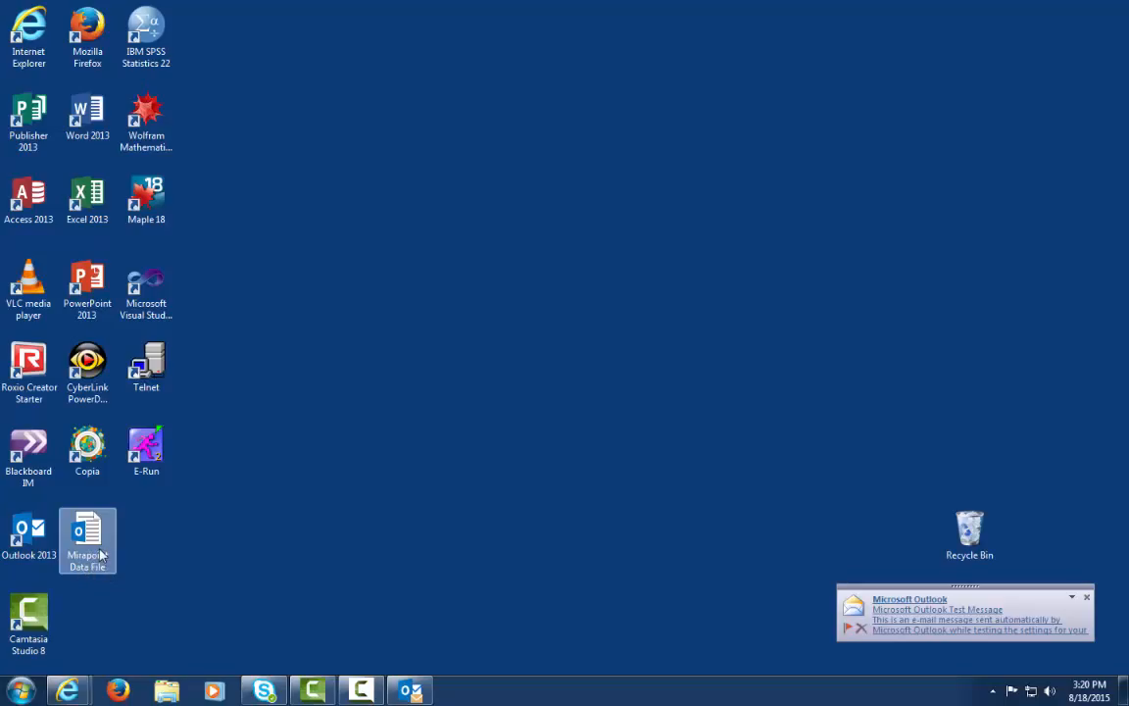
left_click(410, 692)
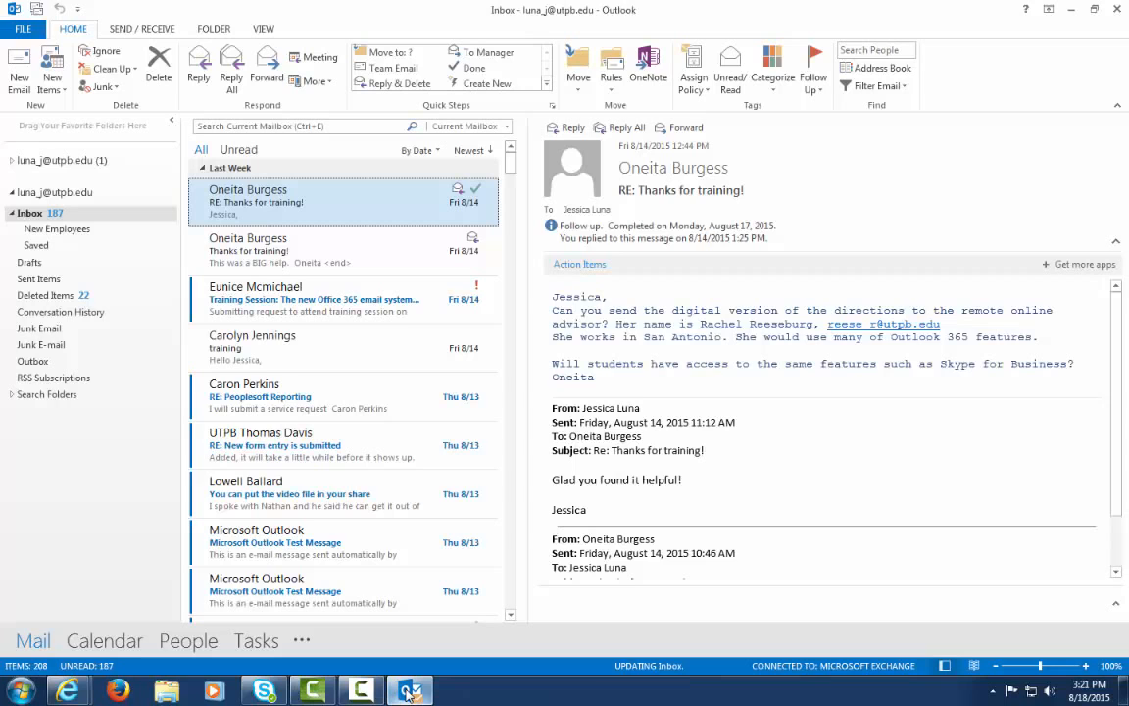
Start the Import and Export wizard to import an Outlook Data File (.pst)
left_click(24, 31)
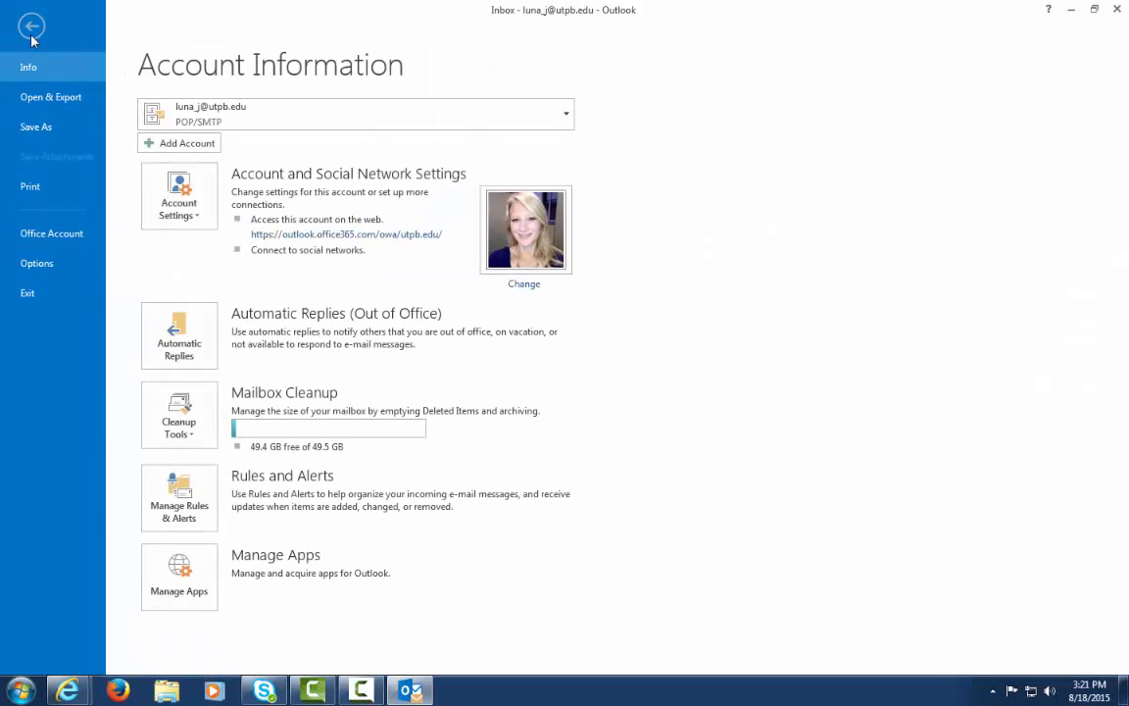
left_click(56, 102)
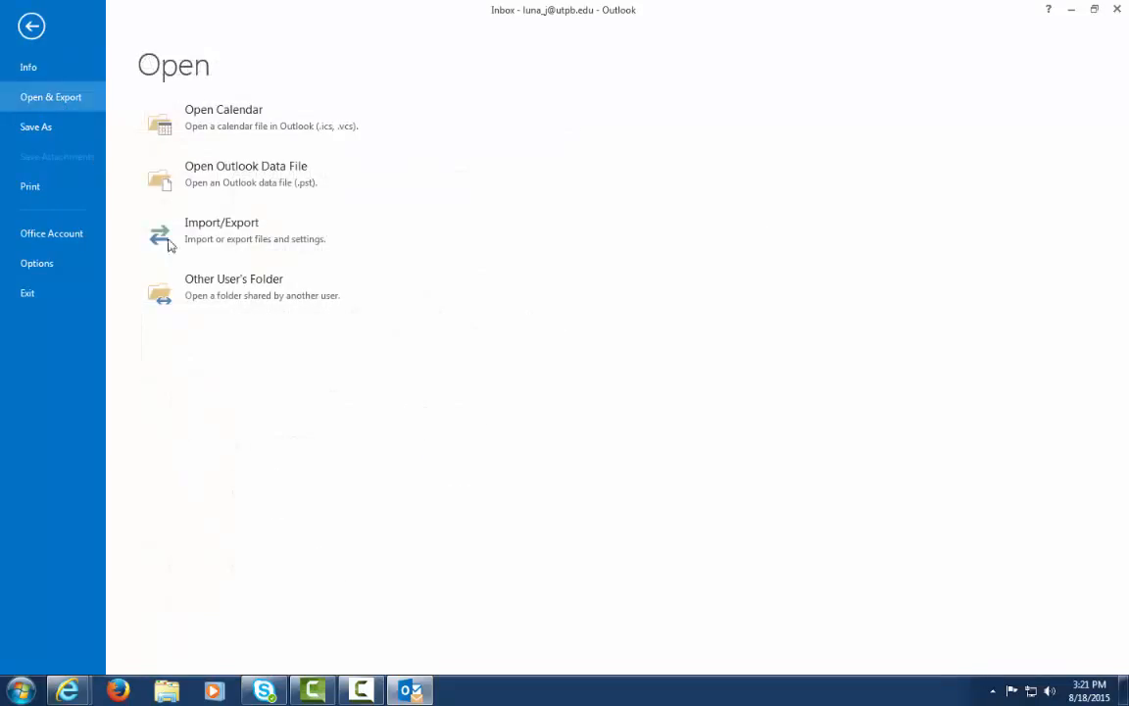
left_click(272, 243)
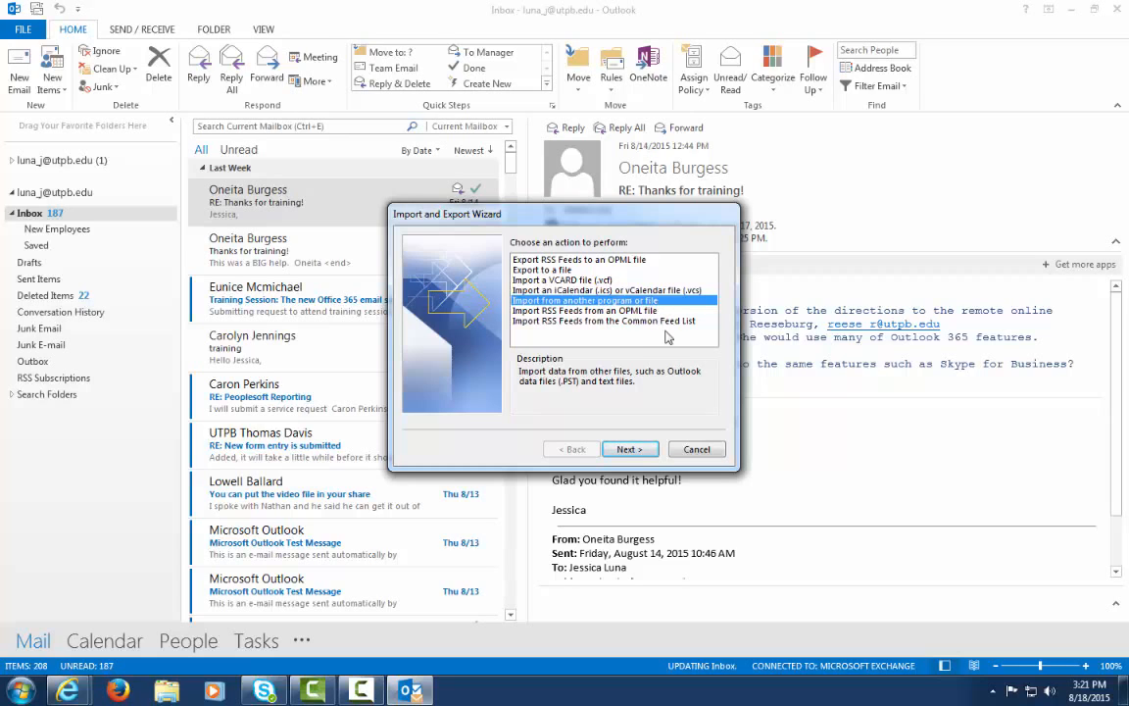
left_click(639, 451)
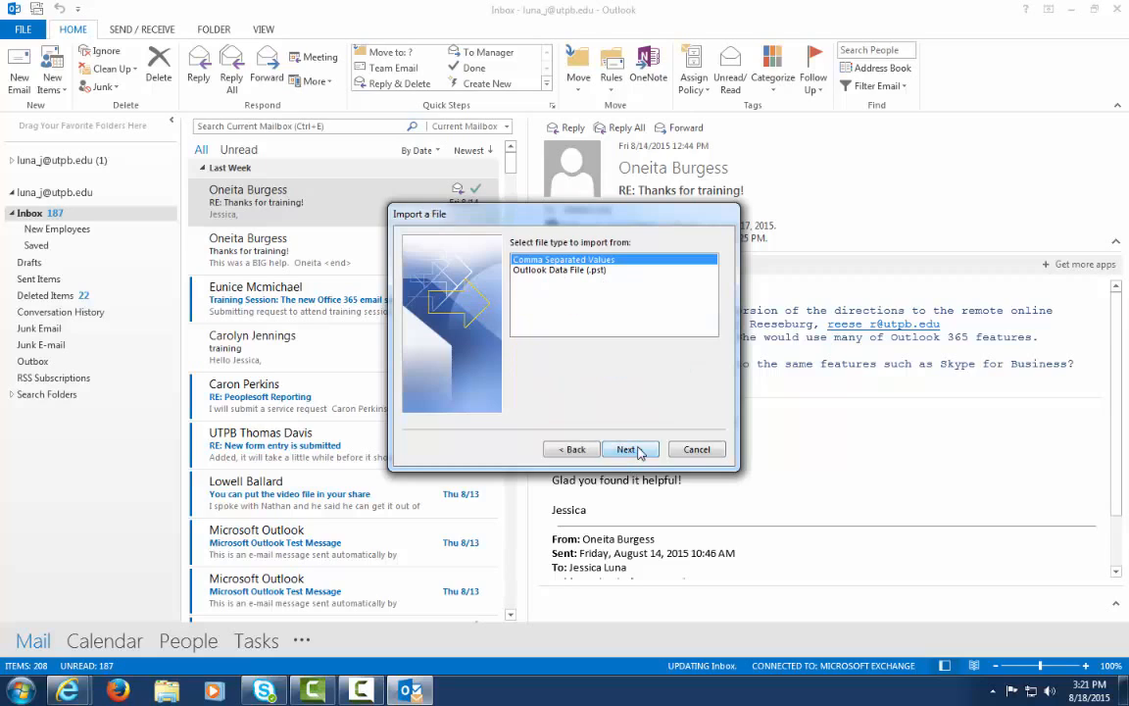
left_click(605, 272)
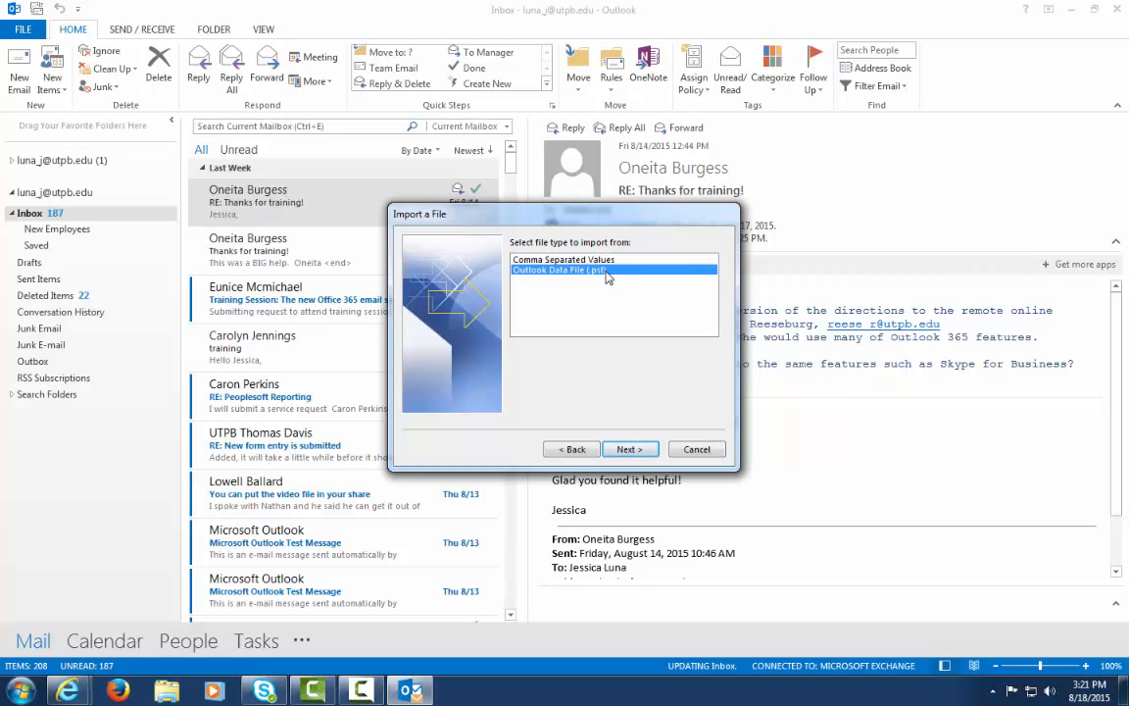
left_click(642, 454)
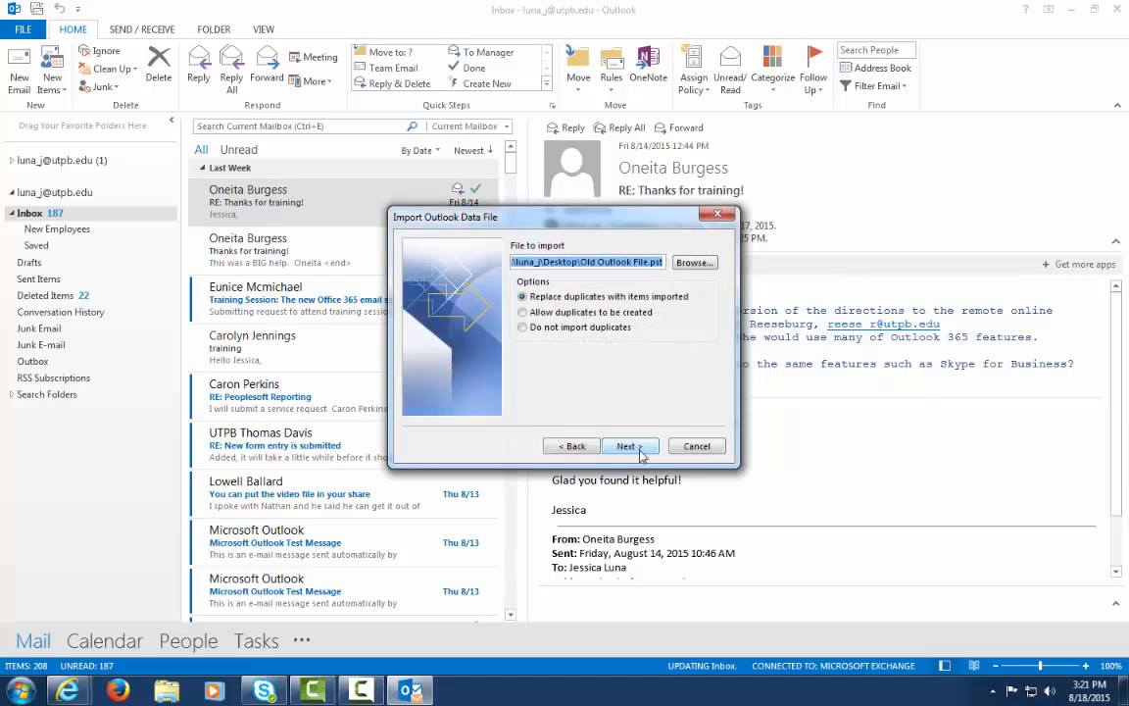
Import the Desktop's Mirapoint Data File into the first mailbox's matching folders
left_click(695, 262)
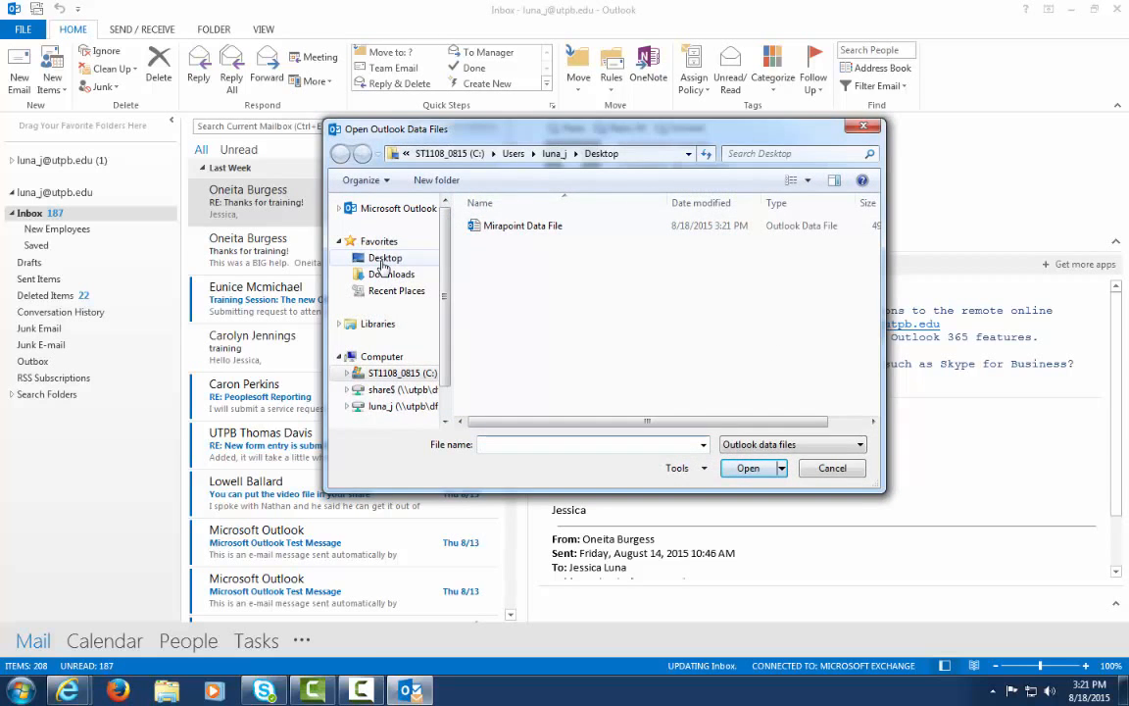
left_click(384, 259)
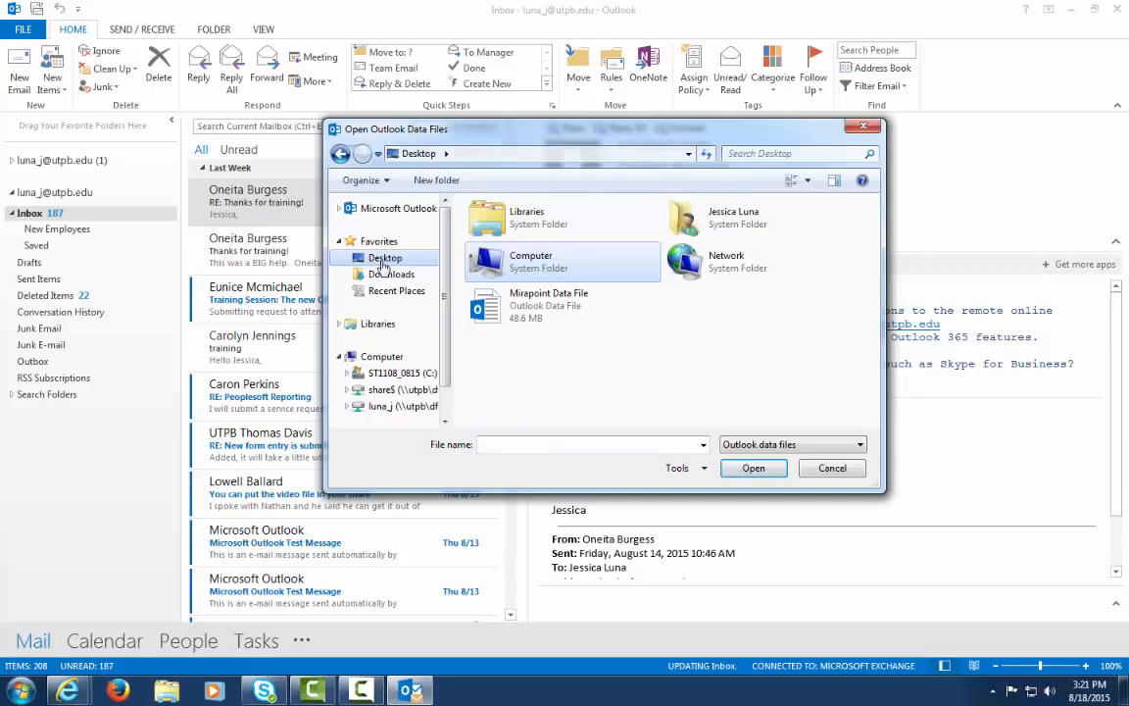
left_click(546, 310)
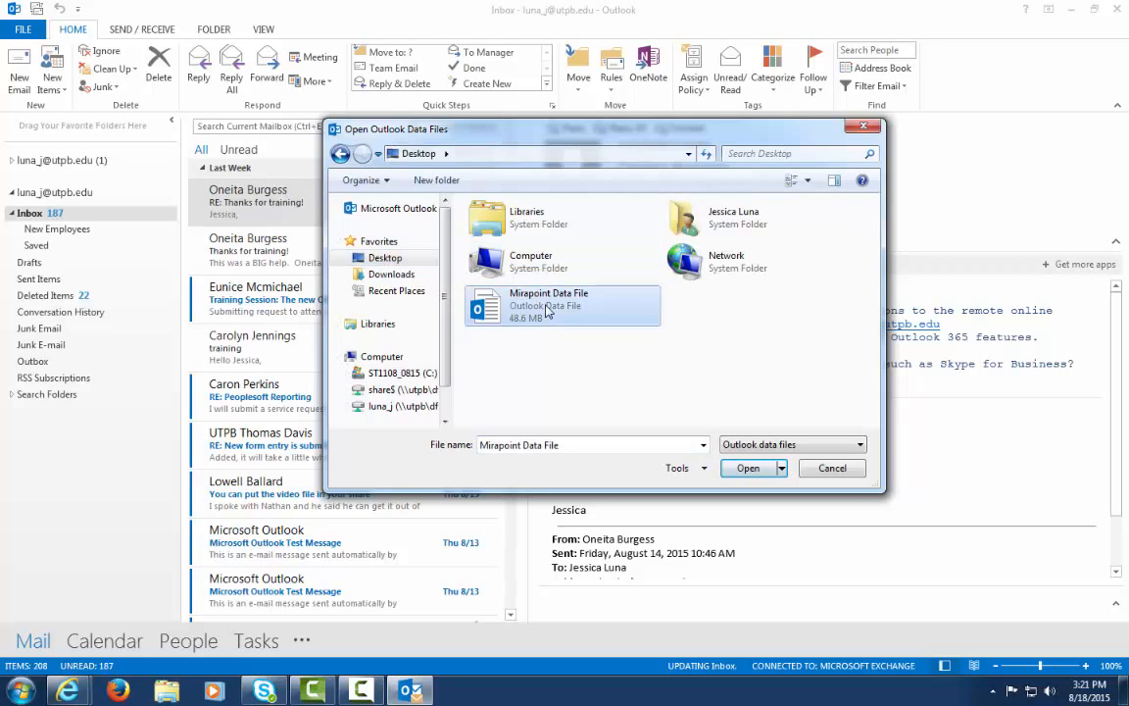
left_click(750, 470)
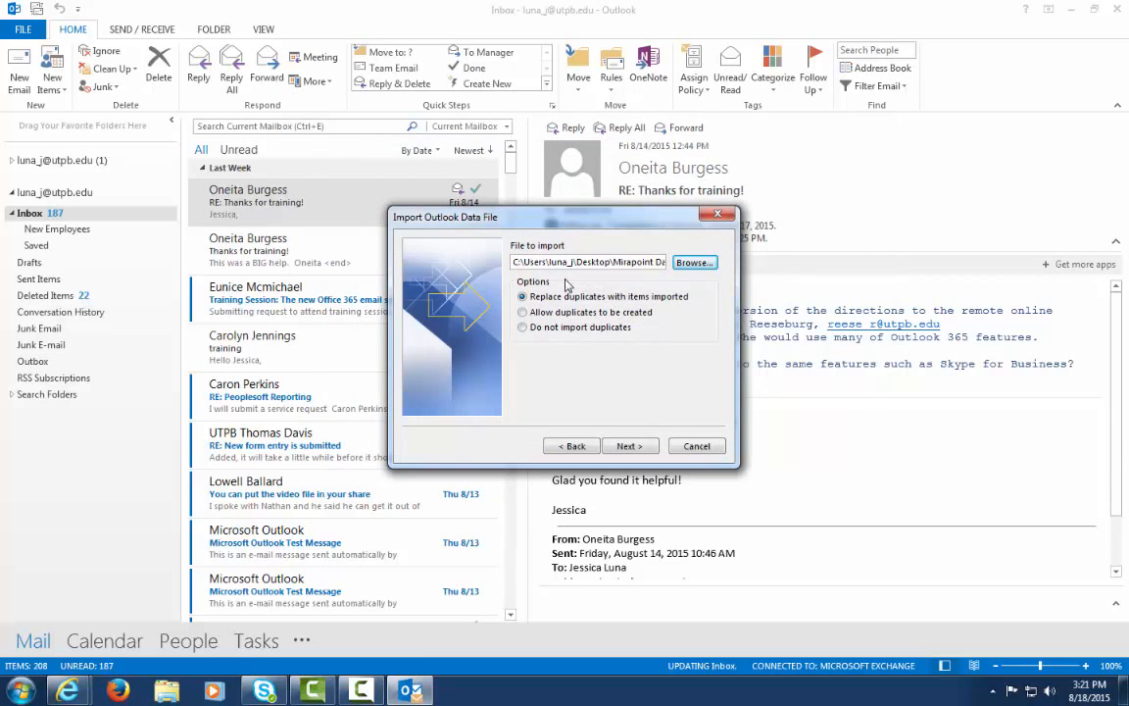
left_click(649, 449)
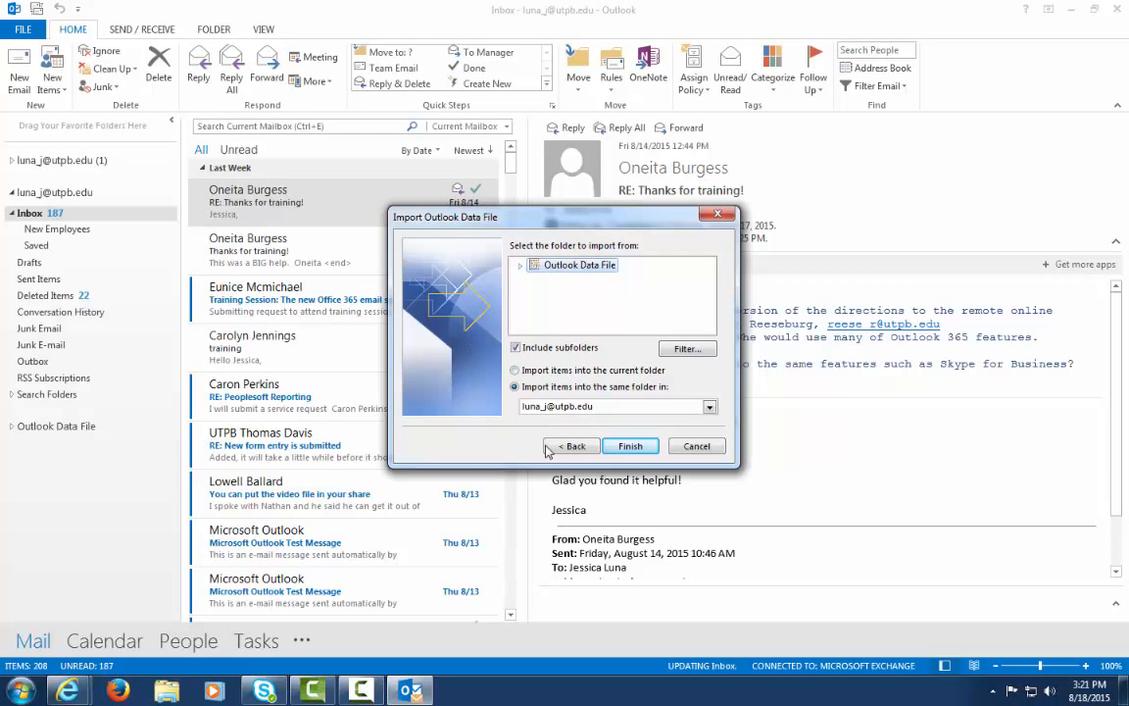
left_click(710, 407)
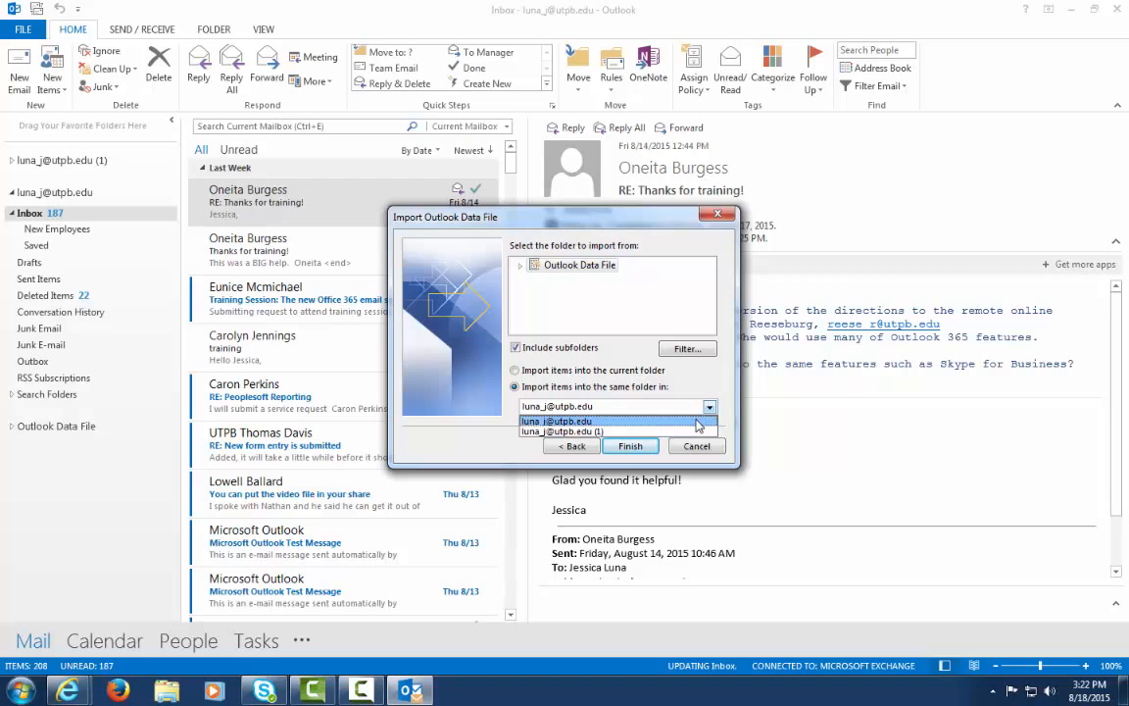
left_click(698, 423)
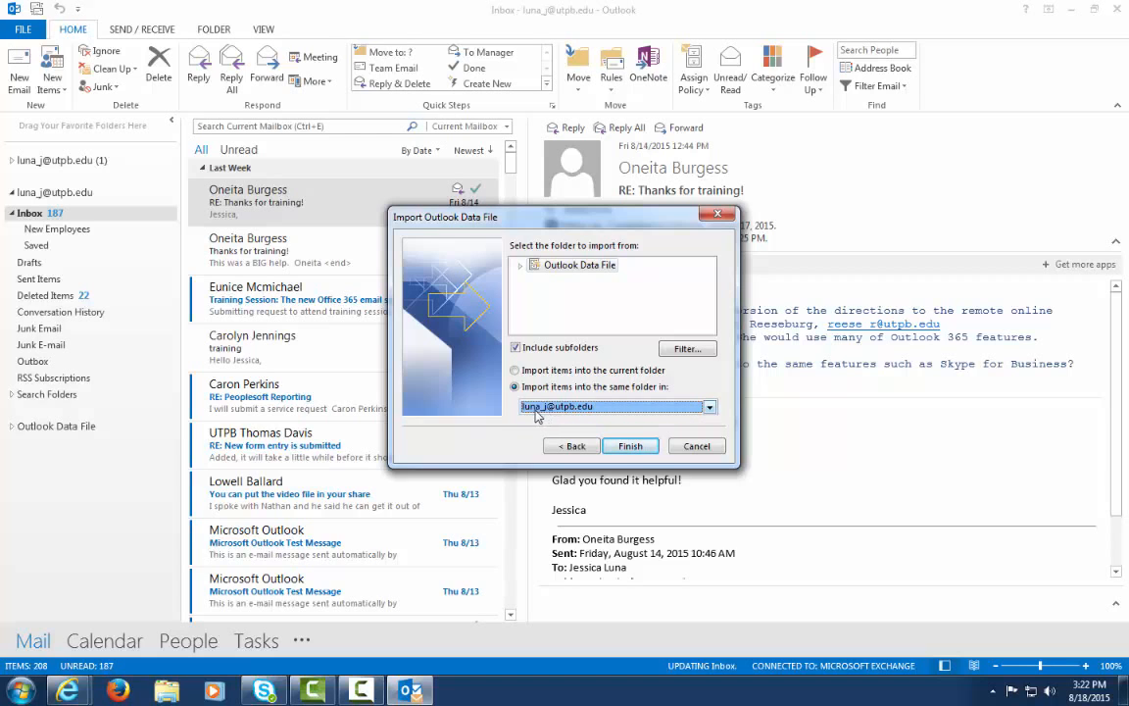
left_click(632, 446)
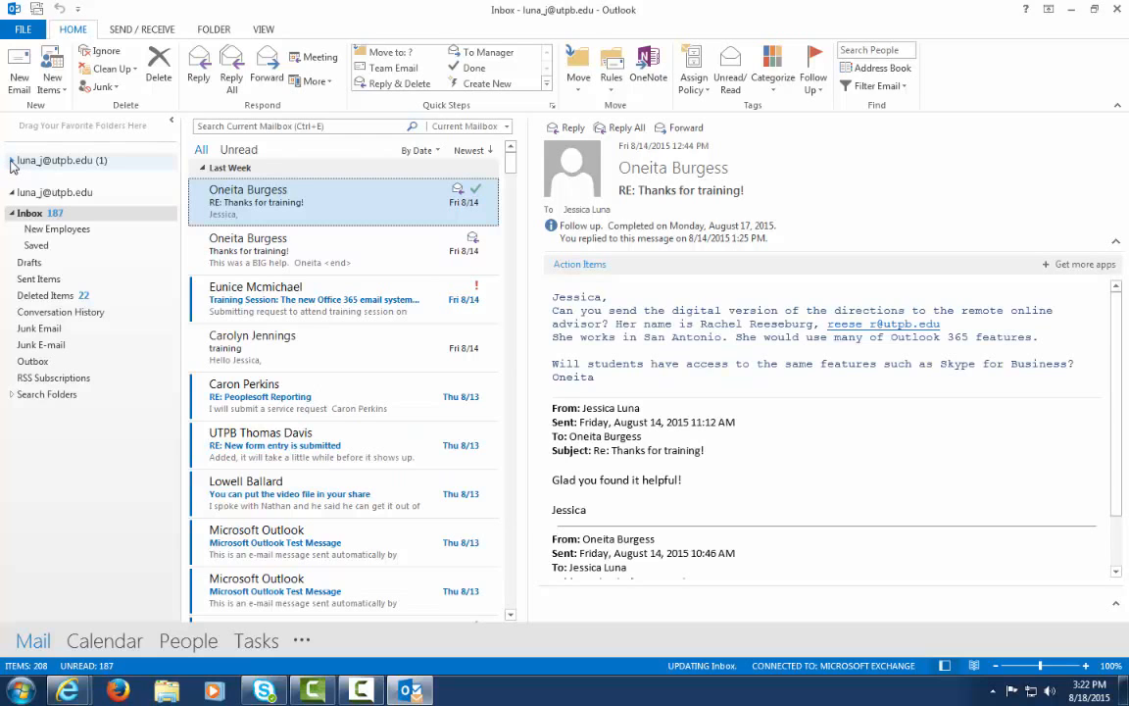
Expand the added mailbox, view its 290-item Inbox, then minimize Outlook
left_click(11, 161)
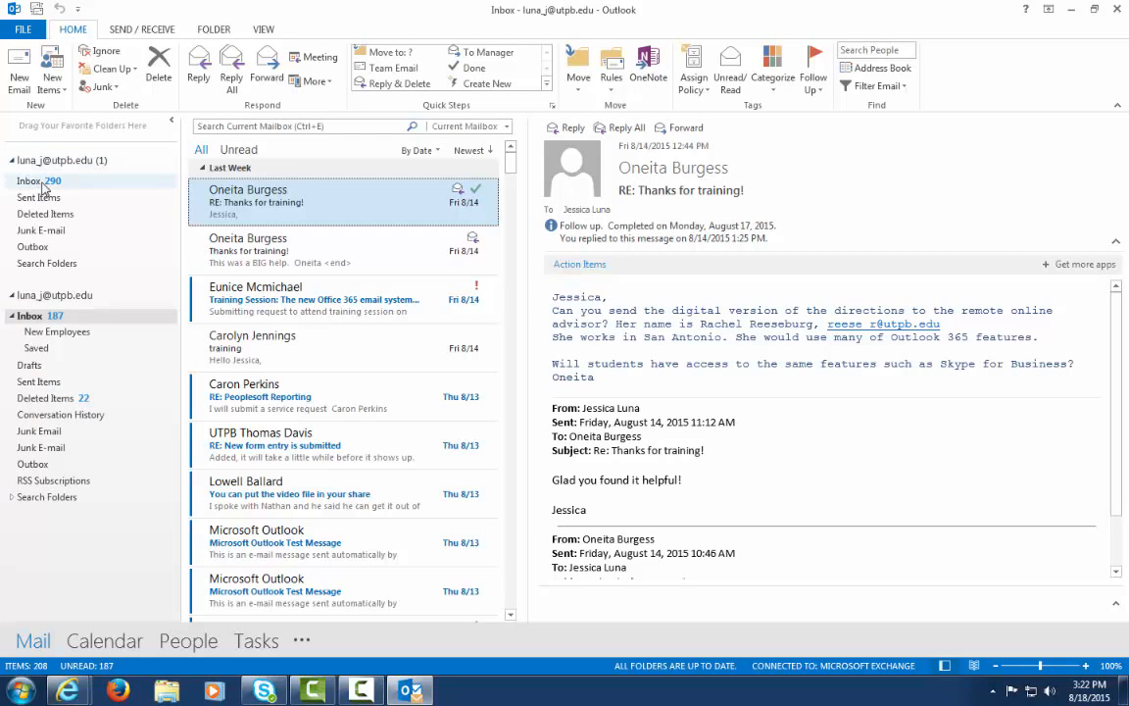
left_click(43, 183)
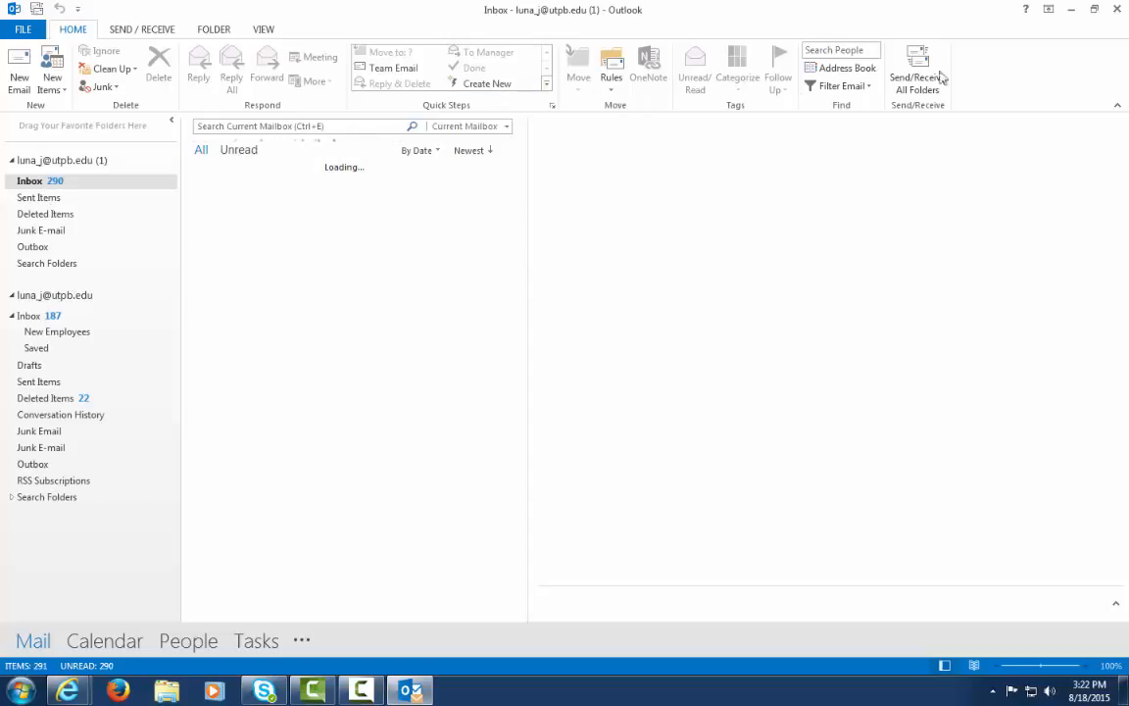
left_click(1074, 10)
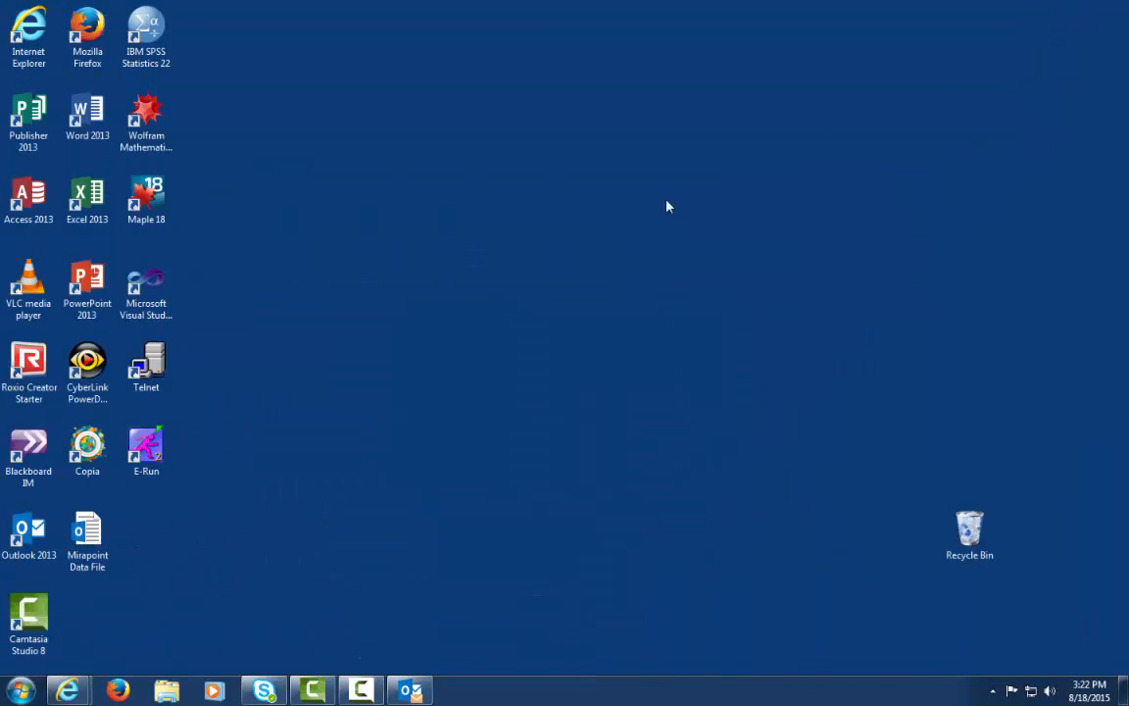
Bring Internet Explorer forward and close the extra Camtasia tab
mouse_move(84, 692)
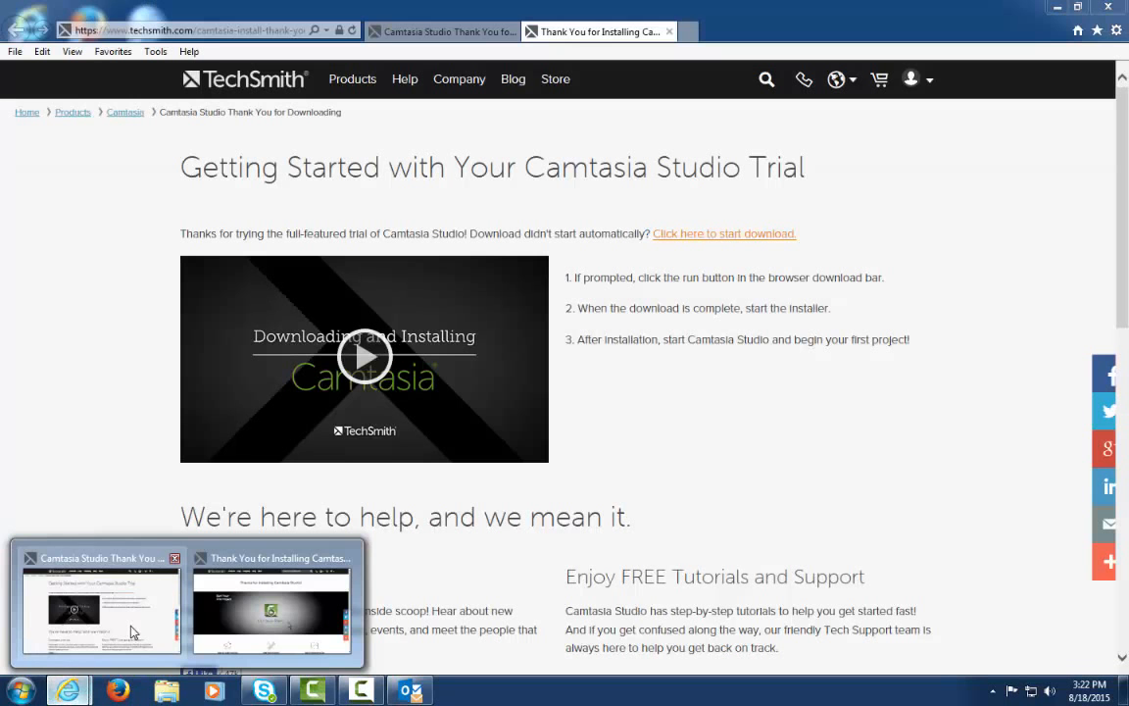
left_click(120, 627)
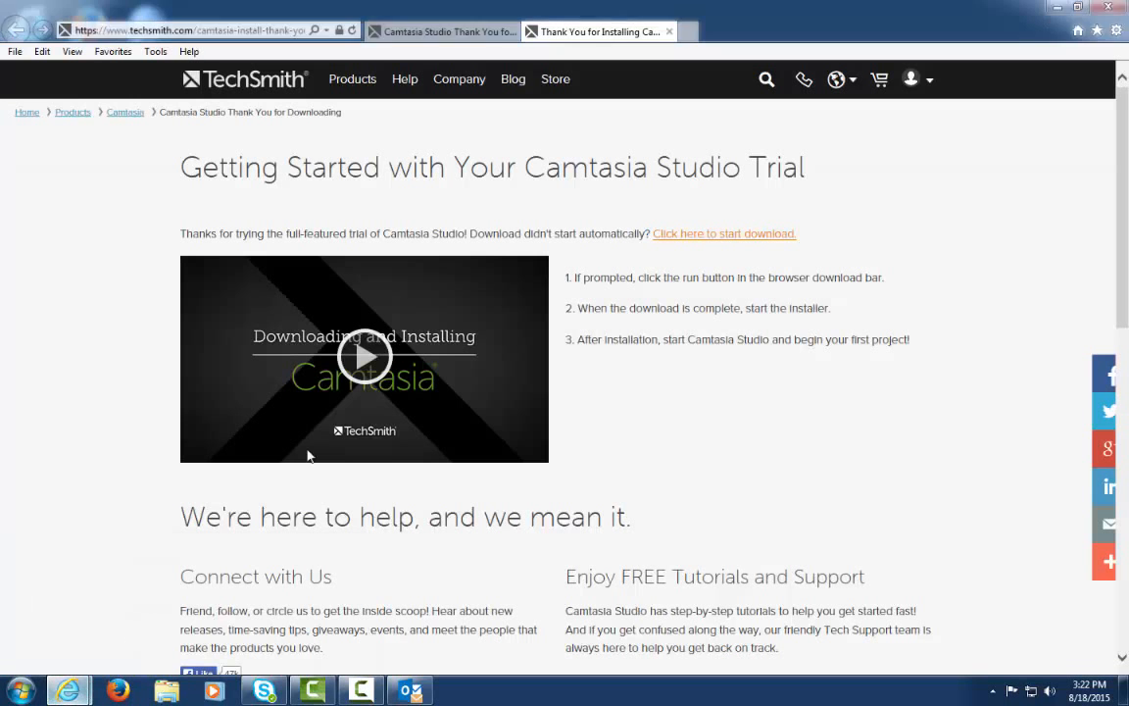
left_click(669, 31)
left_click(263, 34)
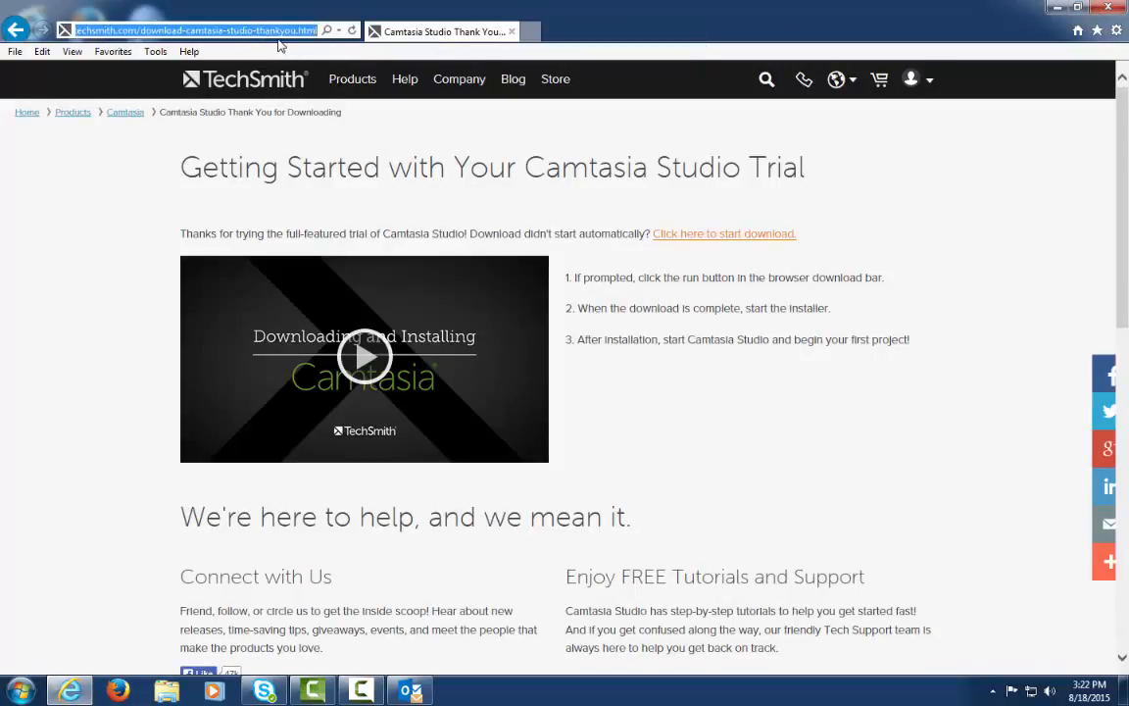
type("wwww")
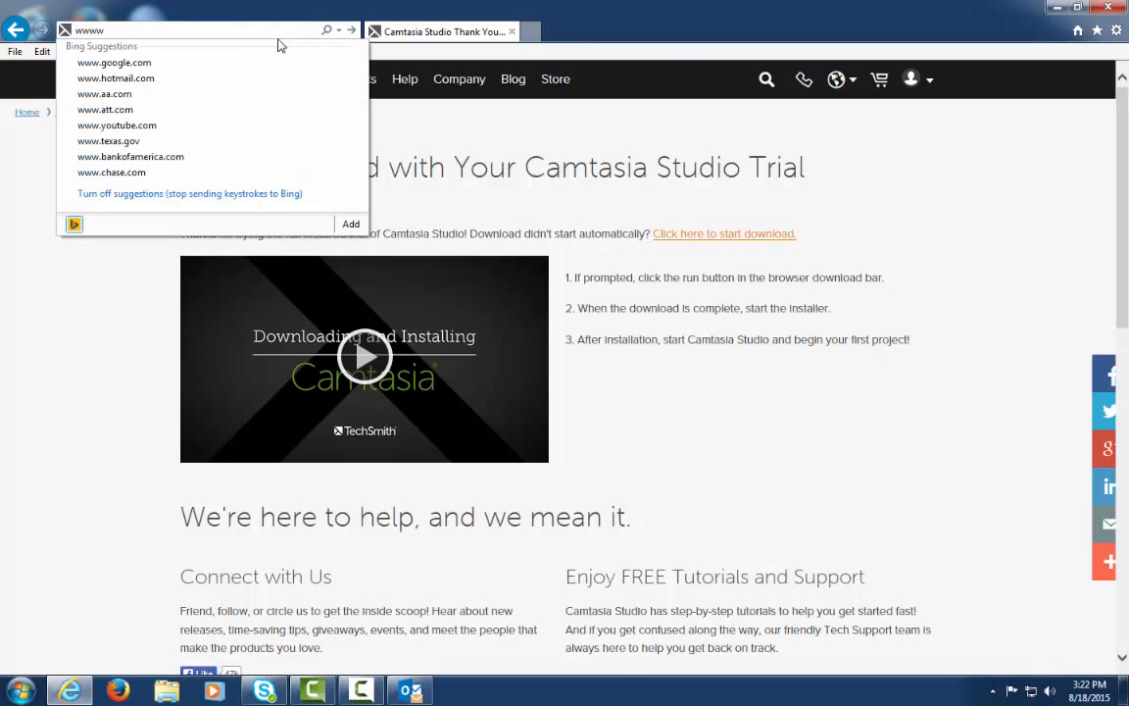
key("BackSpace")
type(".outloo")
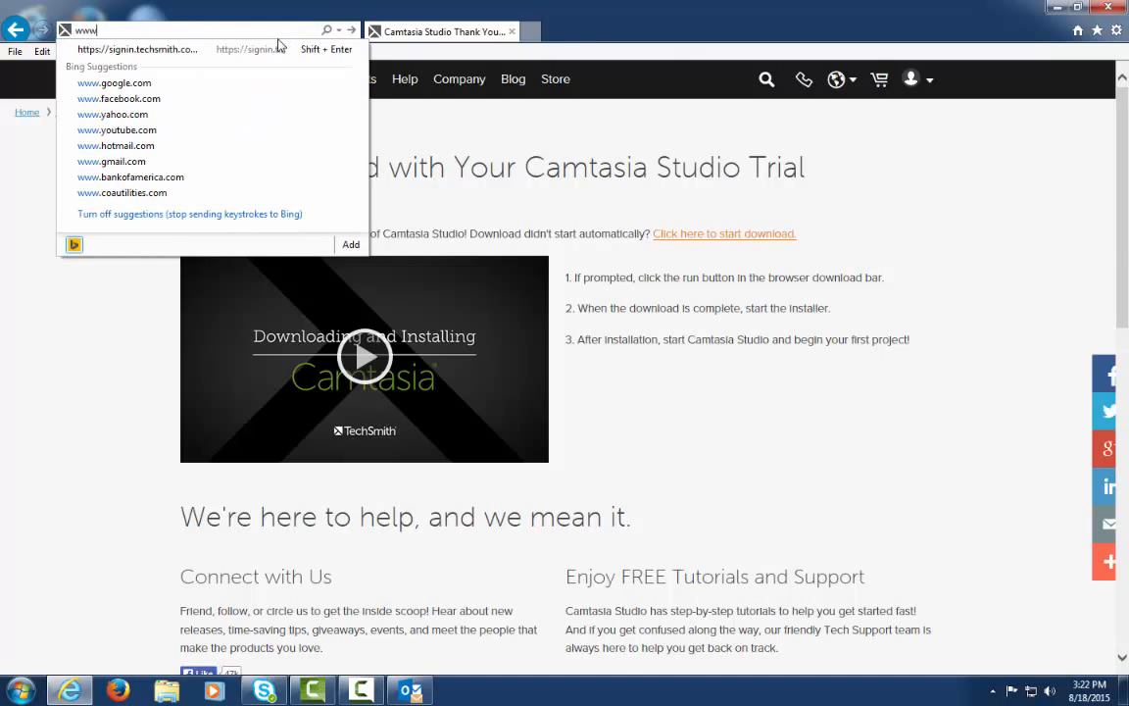
type("k.com/")
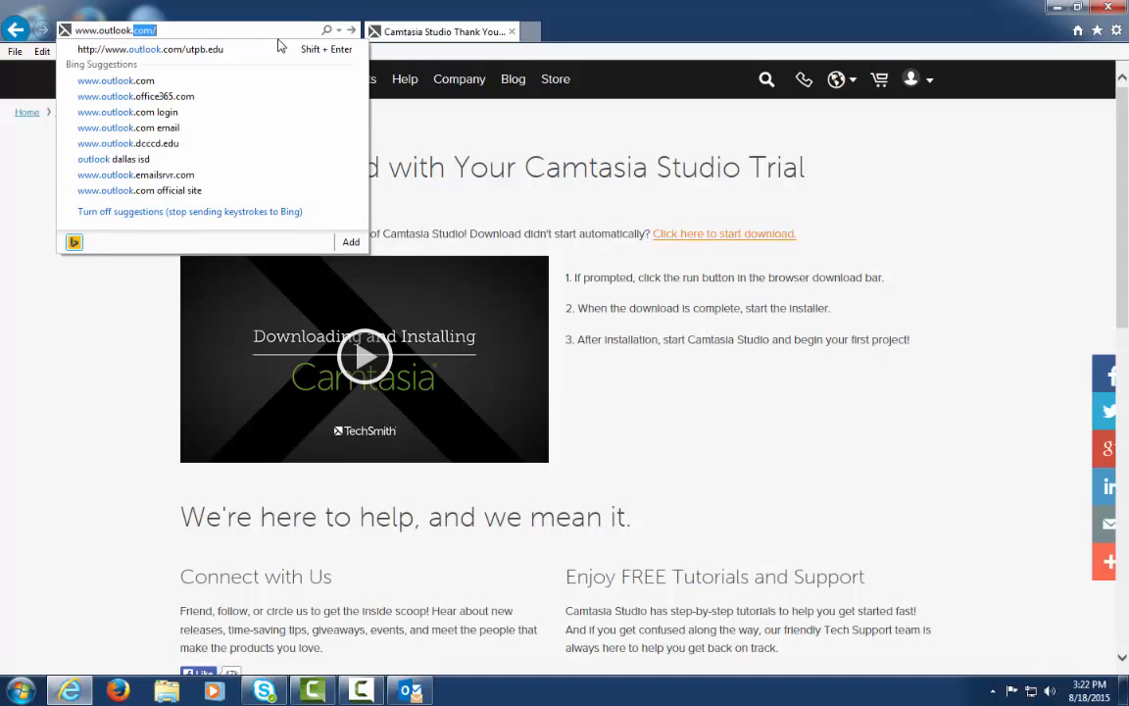
type("u")
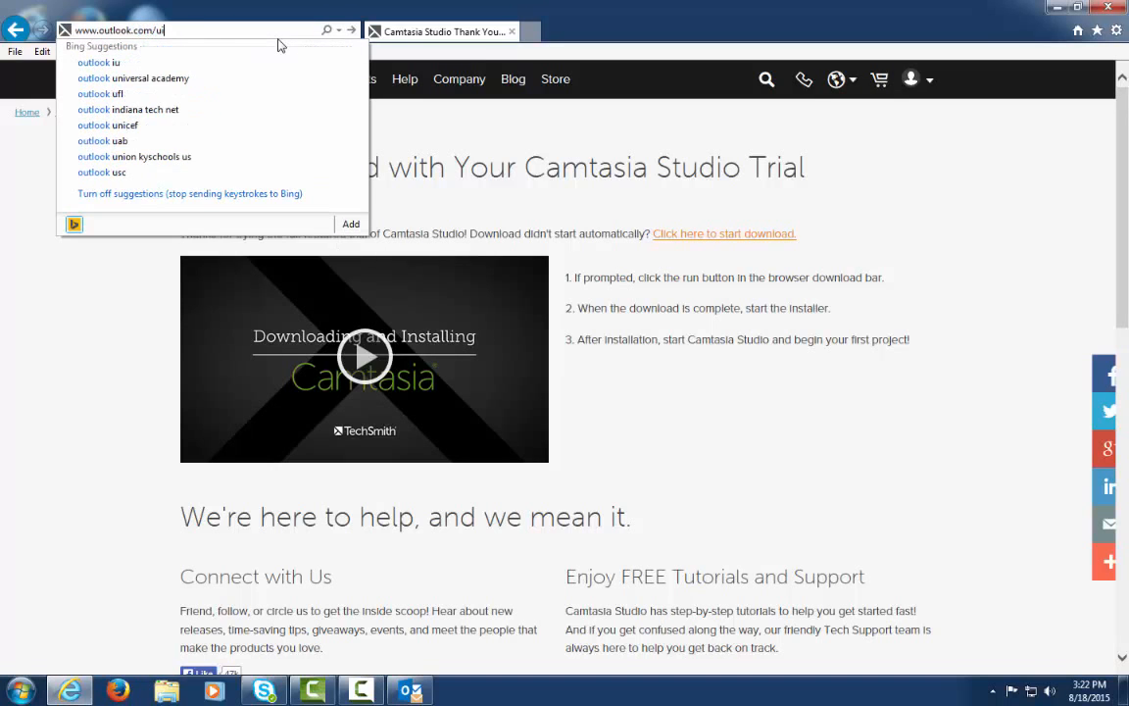
type("tpb.edu")
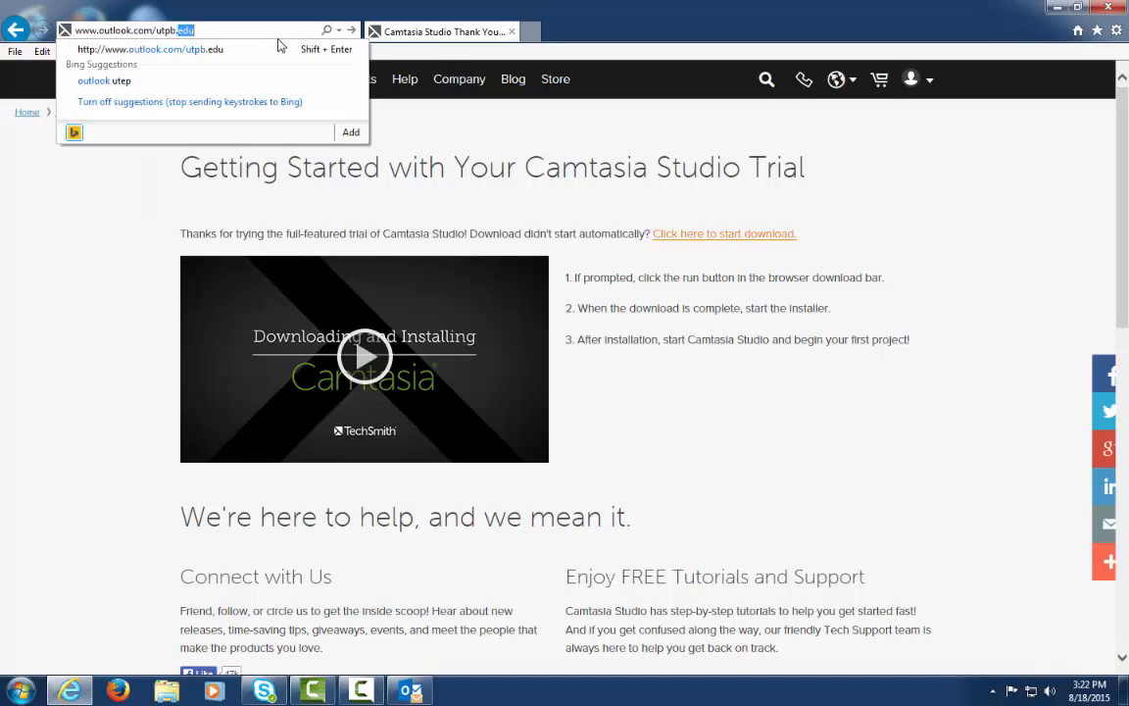
key("Return")
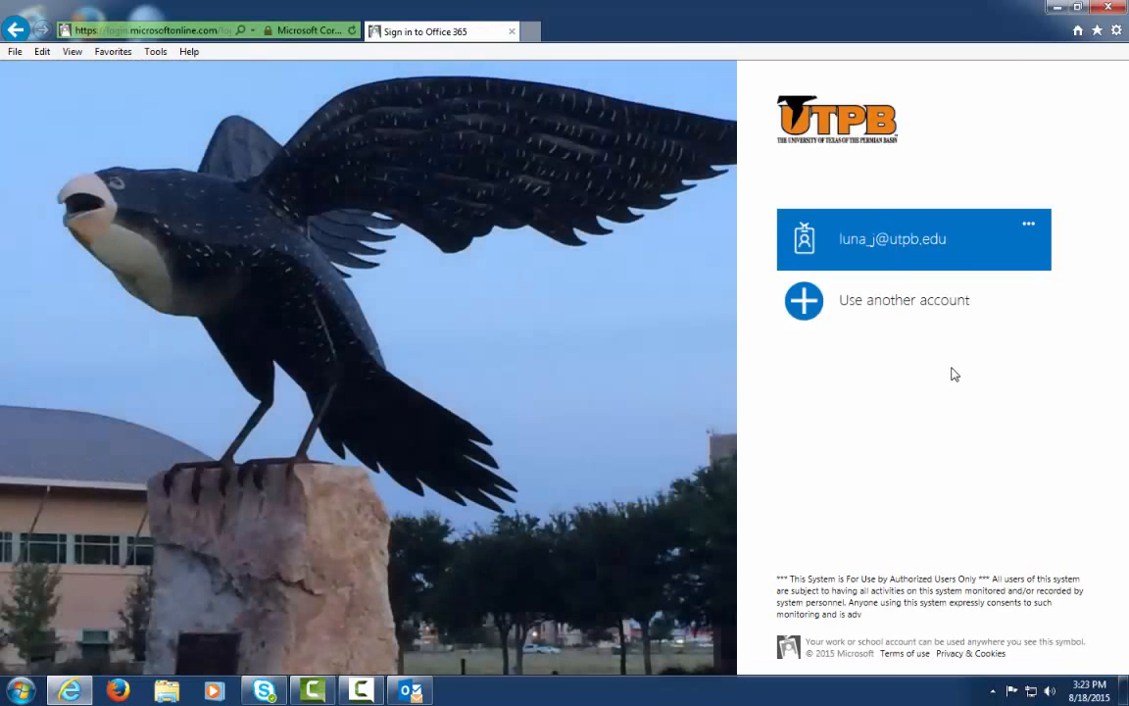
Sign in with the saved university account tile and its password
left_click(905, 247)
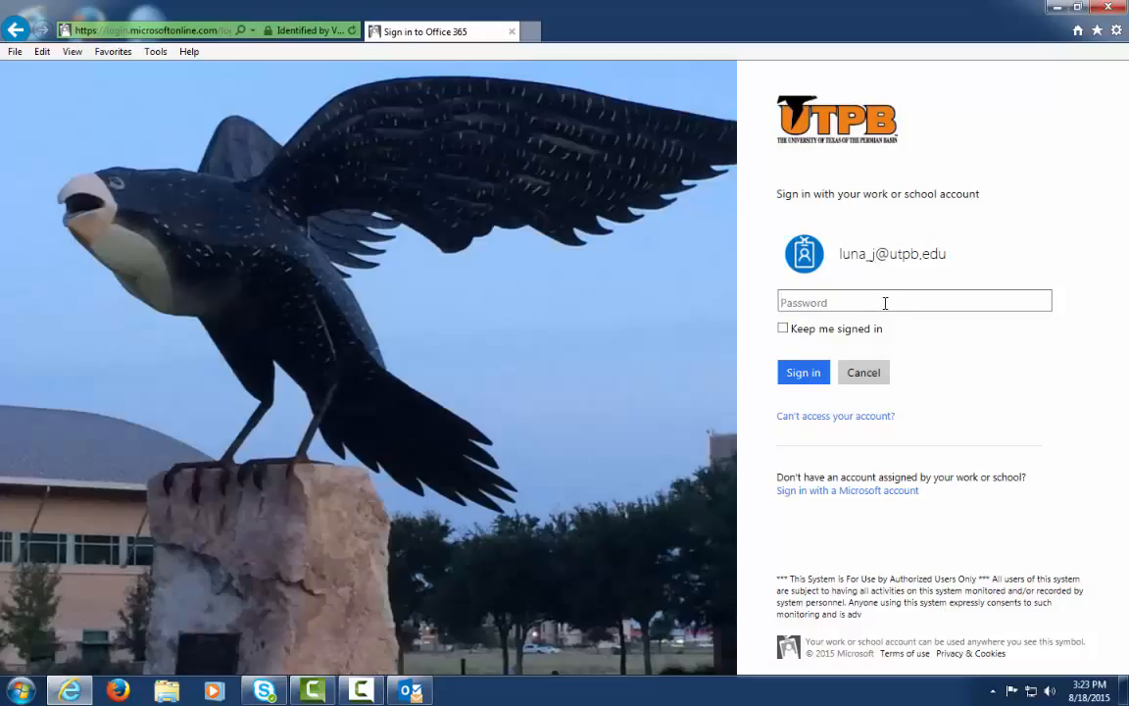
type("••••••••••")
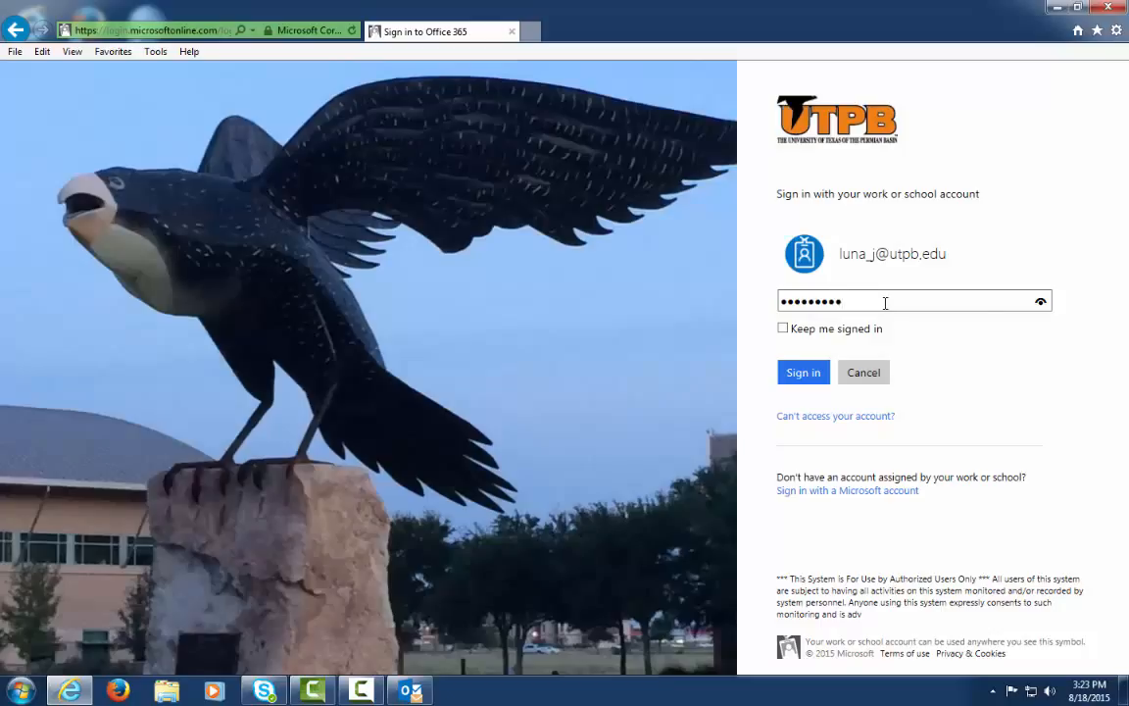
left_click(798, 378)
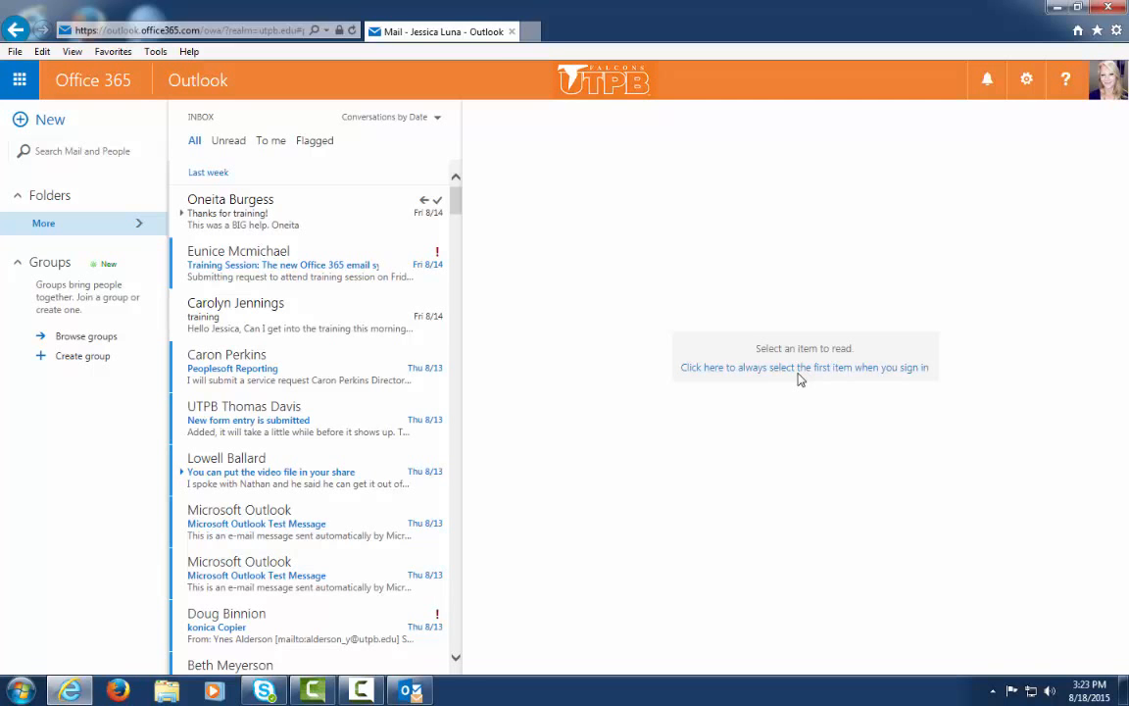
Expand the full mailbox folder list and briefly view the Office 365 app launcher
left_click(45, 224)
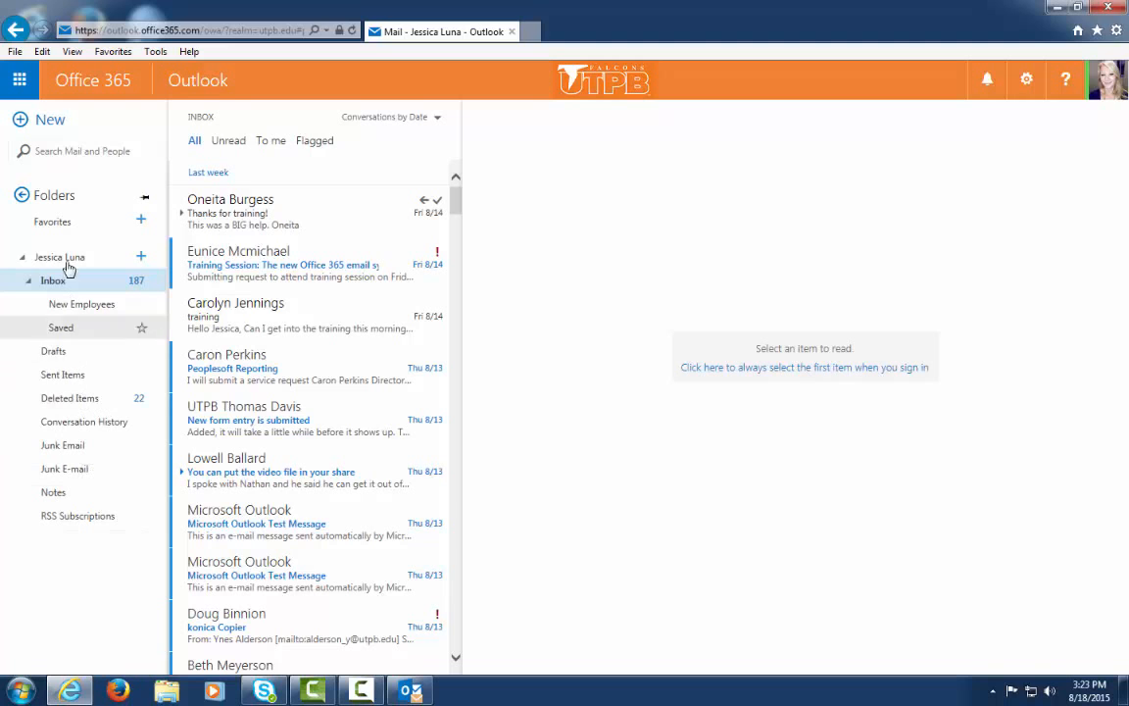
left_click(19, 82)
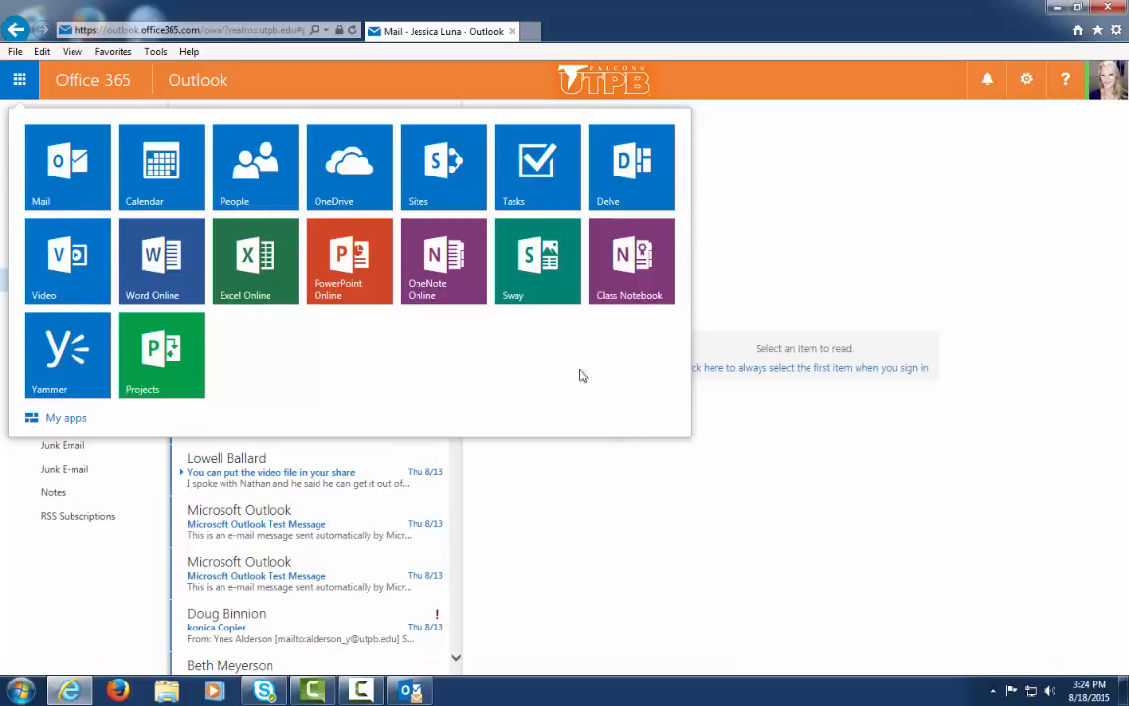
left_click(562, 480)
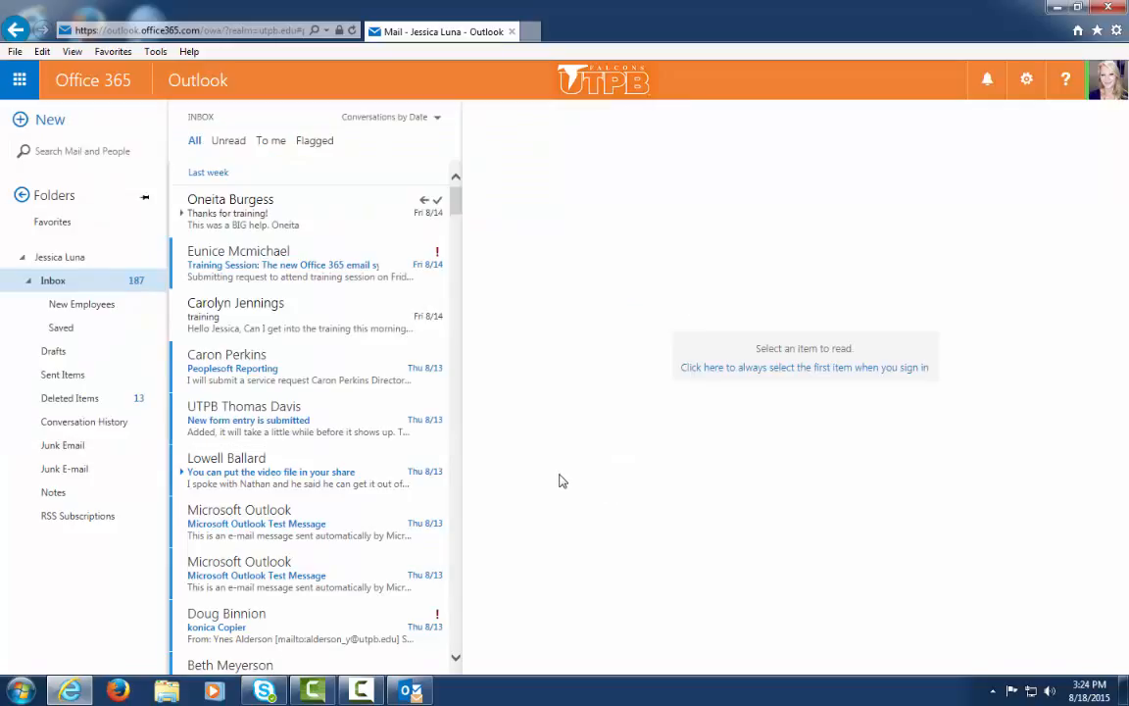
Sign out of Office 365 from the account menu
left_click(1111, 90)
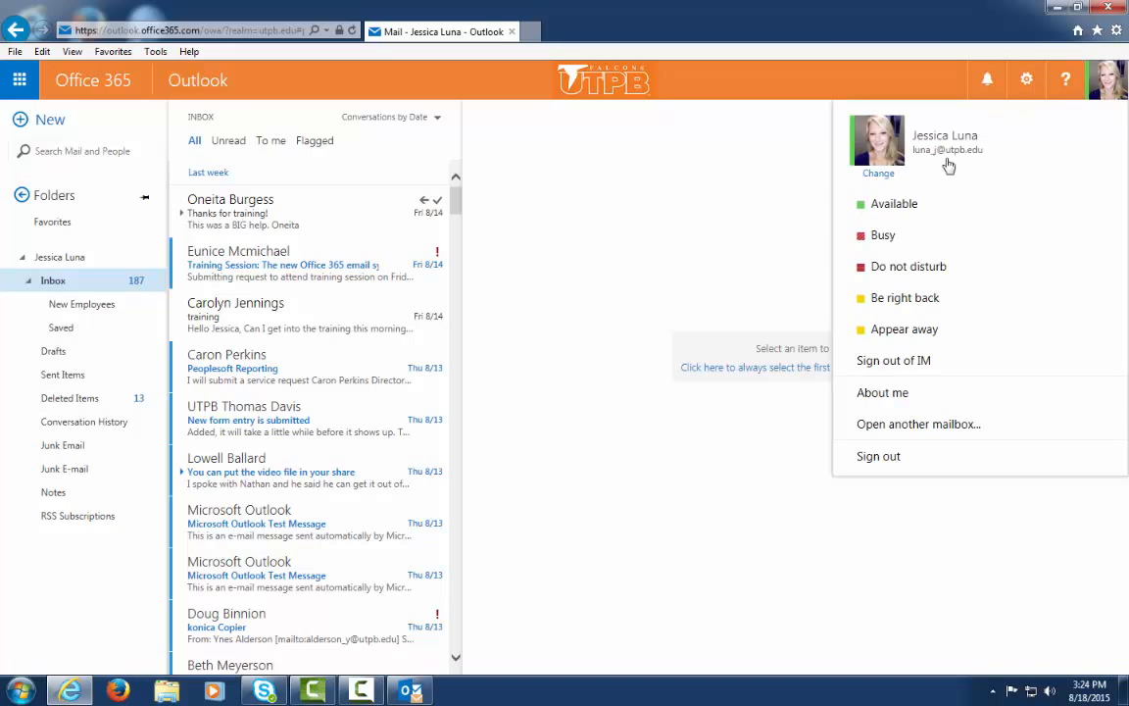
left_click(887, 459)
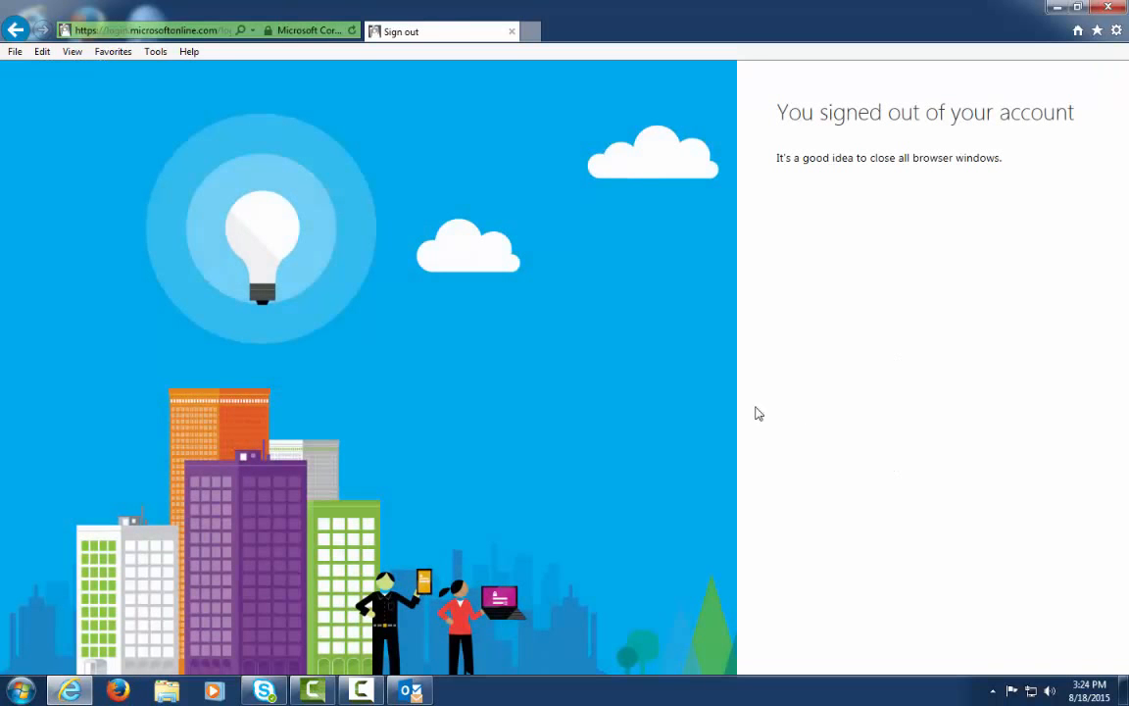
left_click(361, 691)
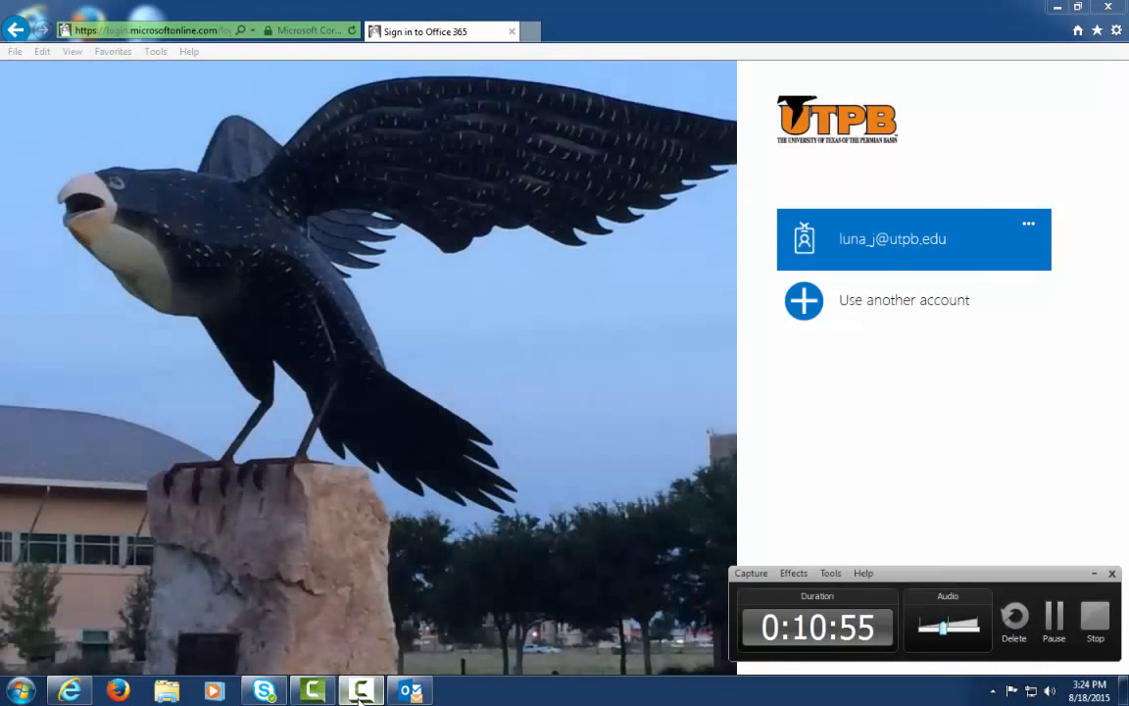